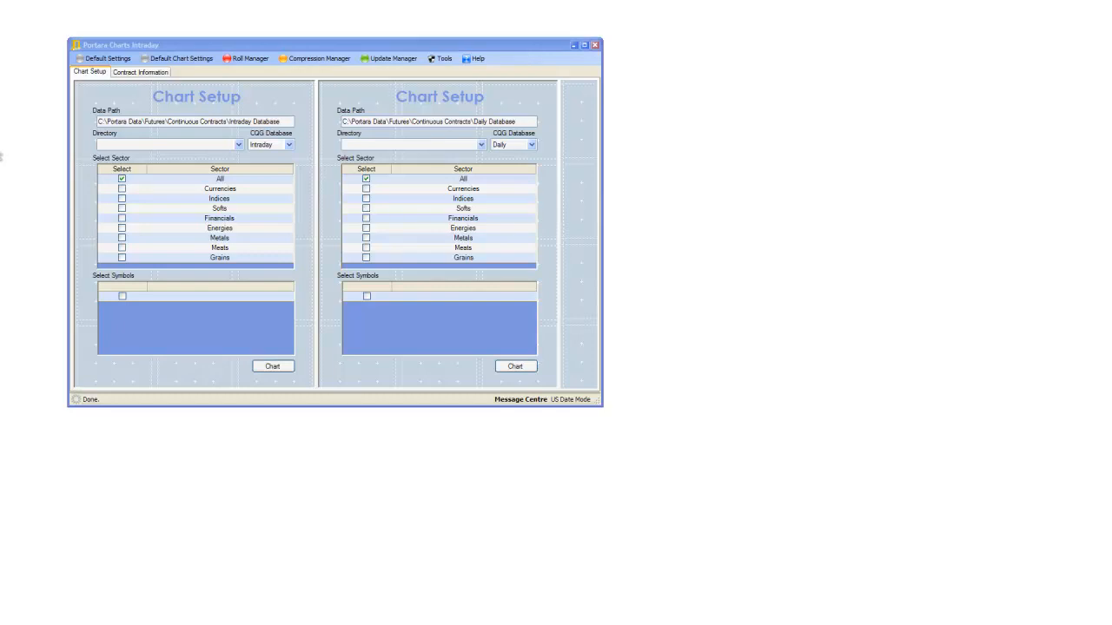
Open the Roll Manager and select the British Pound Hybrid (BP) and Crude Oil Hybrid (CL) contracts for rolling.
{"action": "left_click", "coordinate": [250, 58]}
{"action": "left_click_drag", "start_coordinate": [2, 52], "coordinate": [696, 17]}
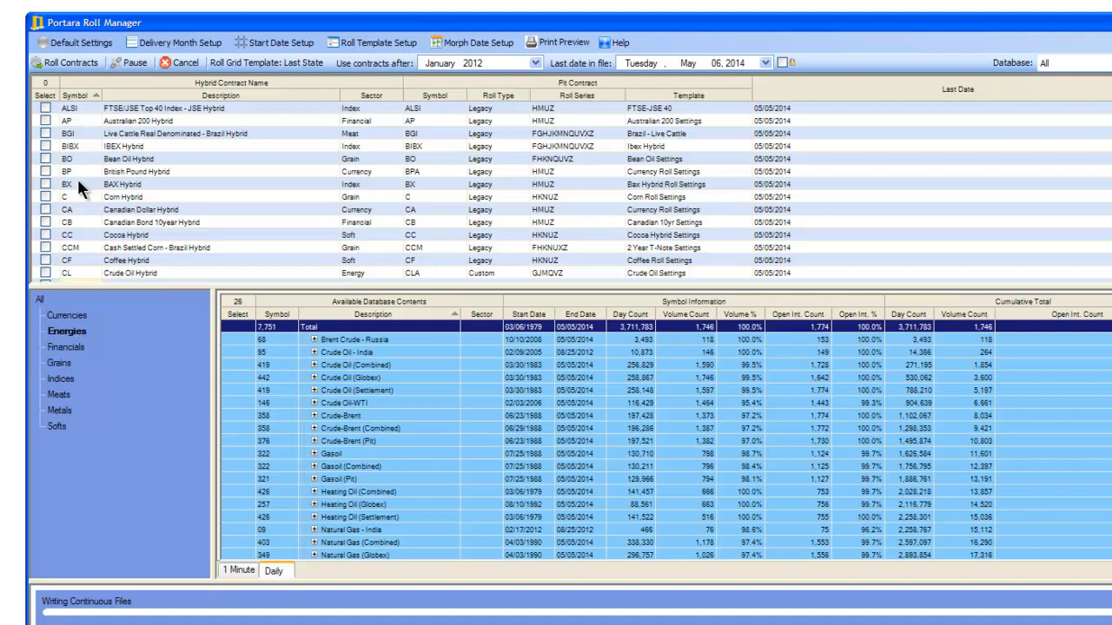
{"action": "left_click", "coordinate": [52, 173]}
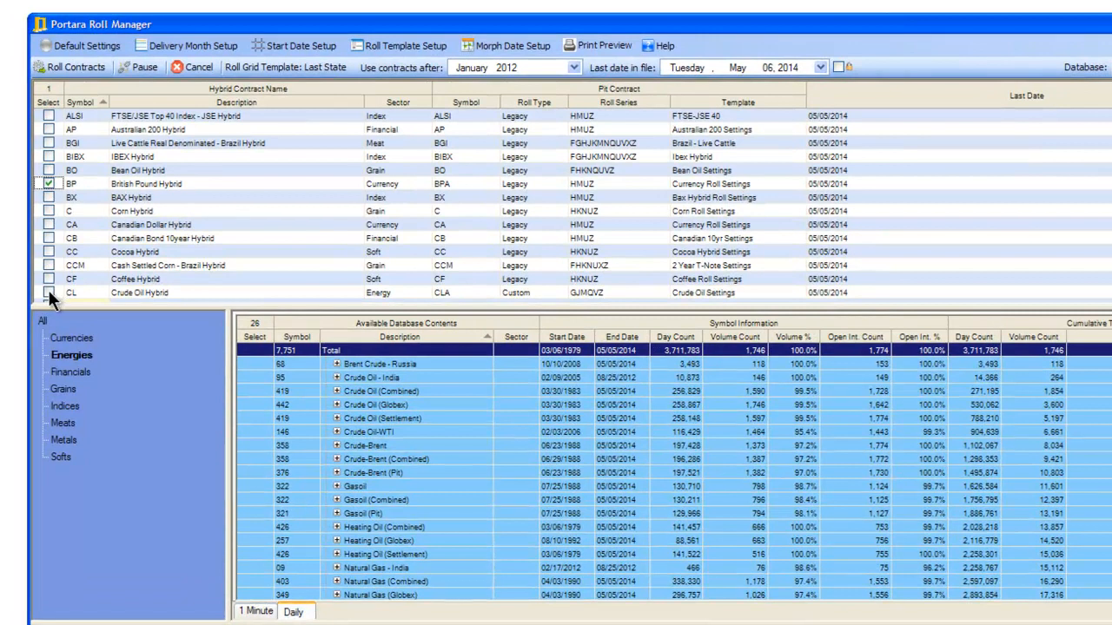
{"action": "left_click", "coordinate": [48, 293]}
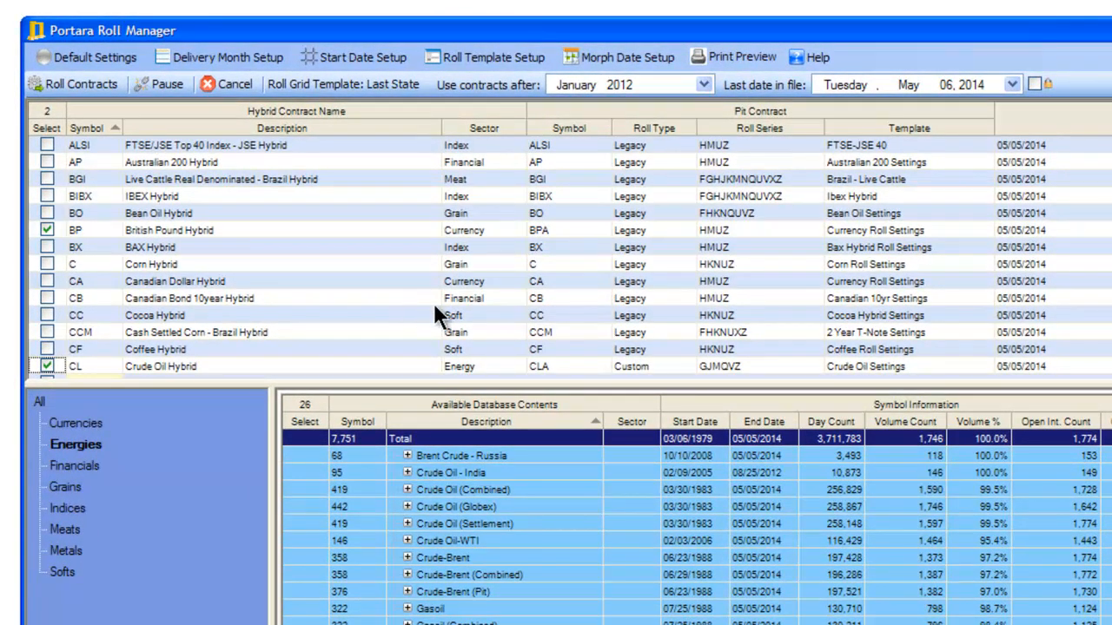
Inspect the available pit symbols and roll types for the British Pound Hybrid, plus the database choices for the roll.
{"action": "left_click", "coordinate": [594, 231]}
{"action": "left_click", "coordinate": [601, 229]}
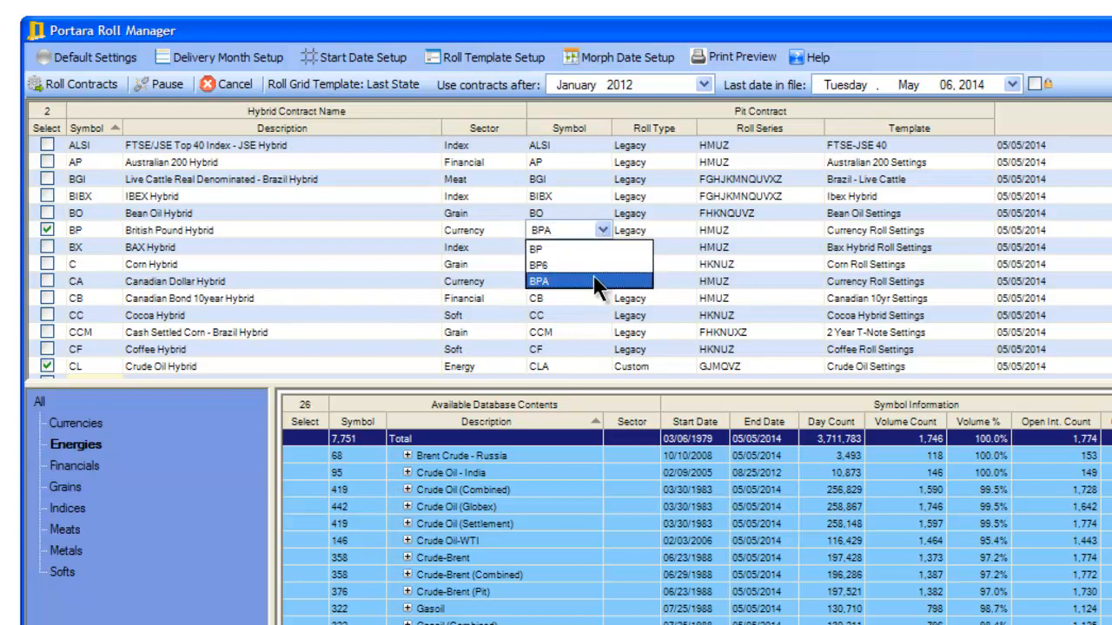
{"action": "left_click", "coordinate": [590, 231]}
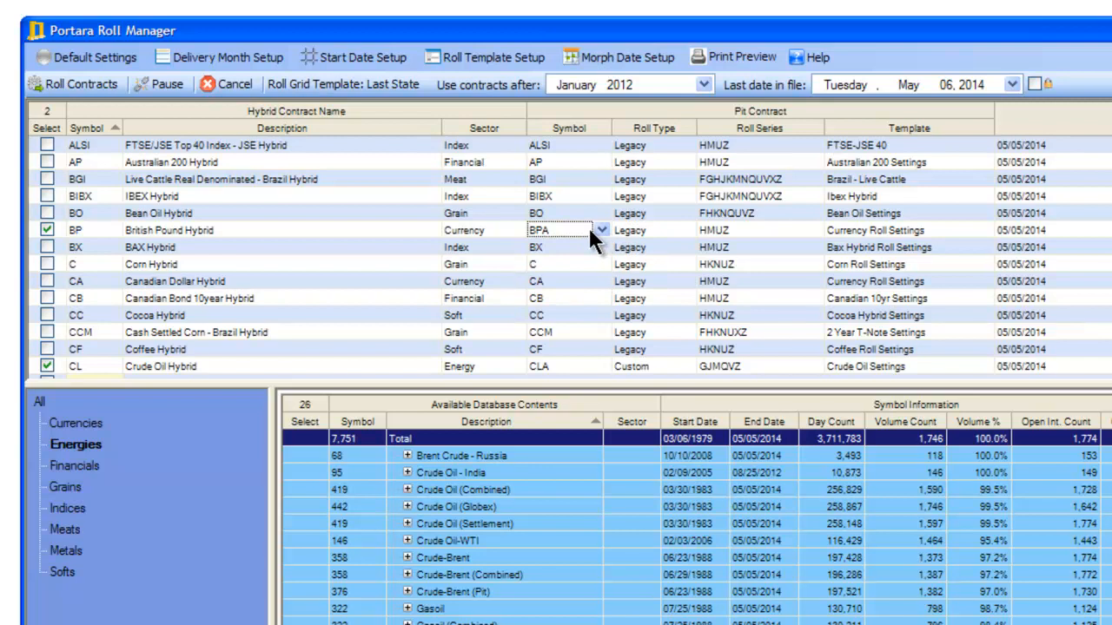
{"action": "left_click", "coordinate": [687, 226]}
{"action": "left_click", "coordinate": [690, 228]}
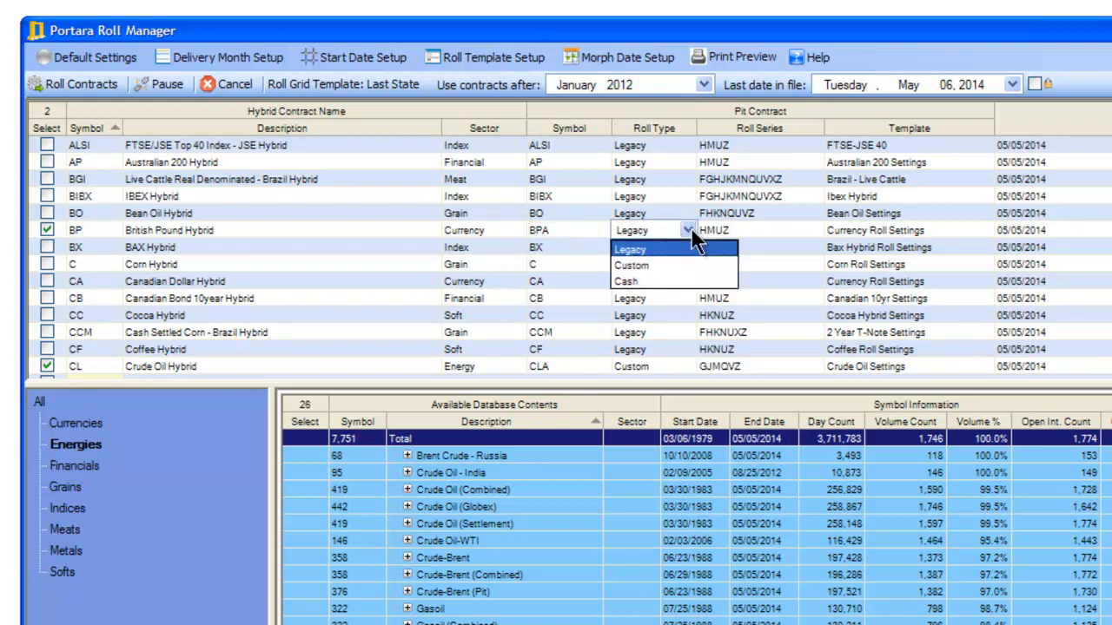
{"action": "left_click", "coordinate": [691, 227]}
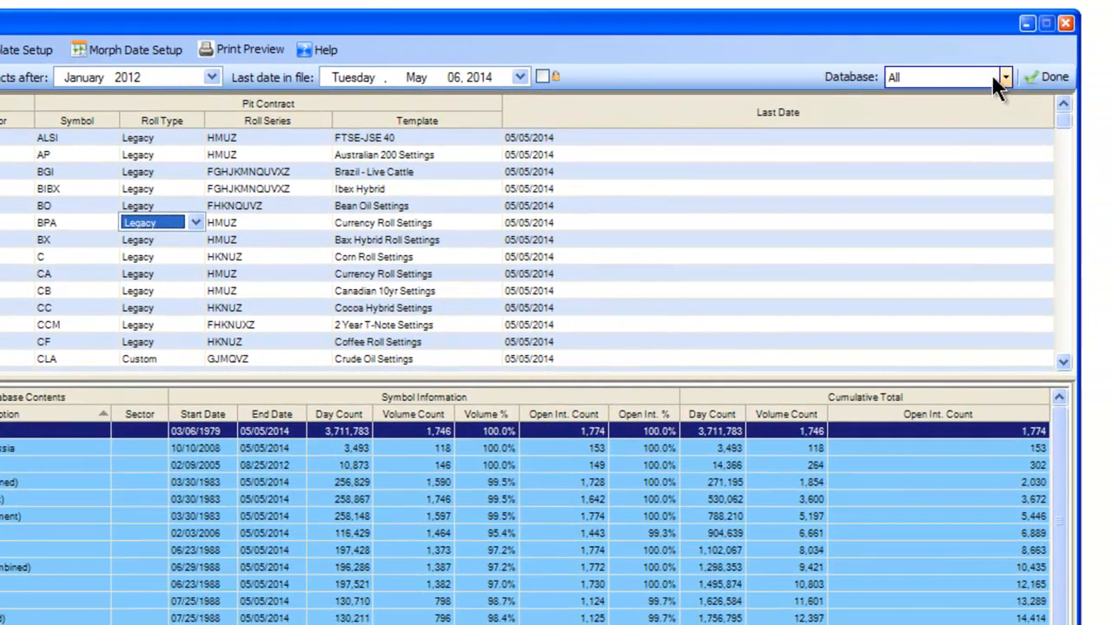
{"action": "left_click", "coordinate": [1006, 78]}
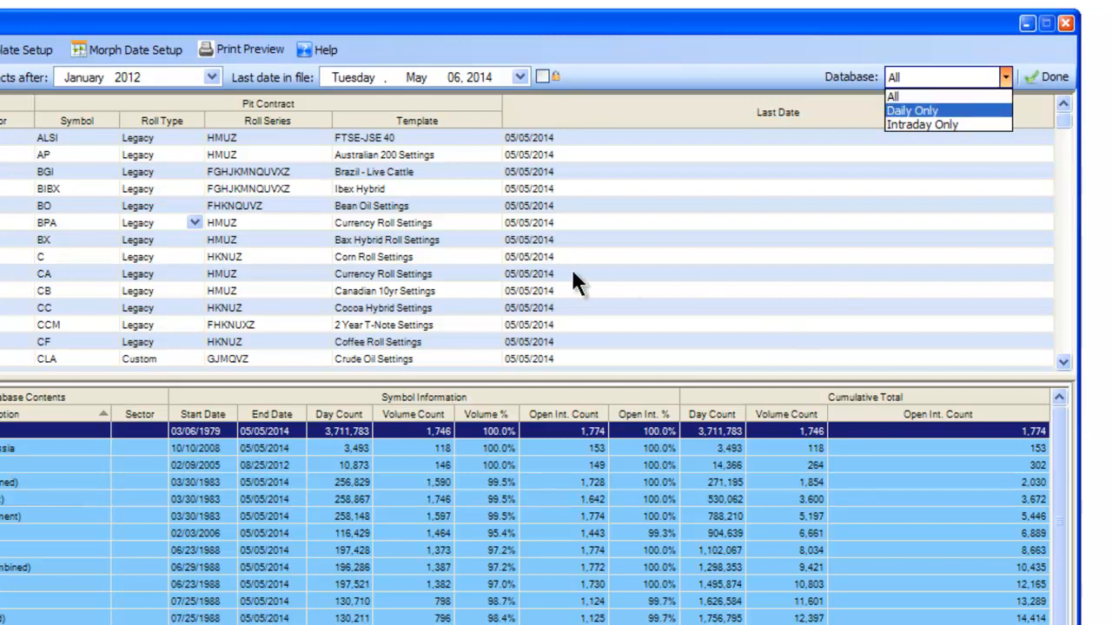
{"action": "key", "text": "Escape"}
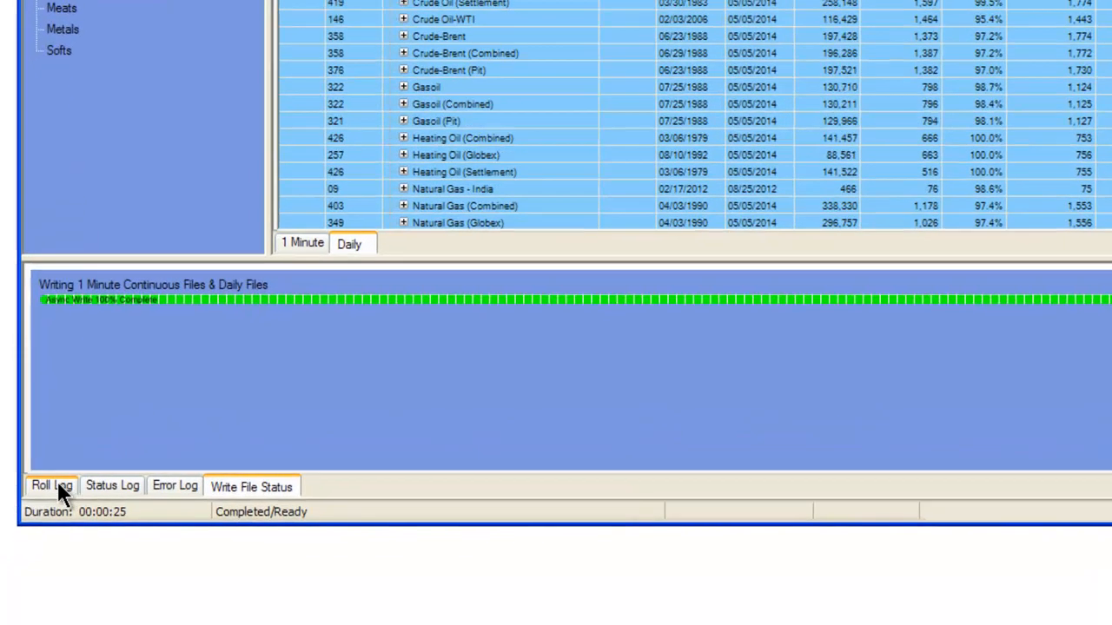
Show the roll log in an enlarged pane and read through the processed contracts and roll adjustments.
{"action": "left_click", "coordinate": [38, 525]}
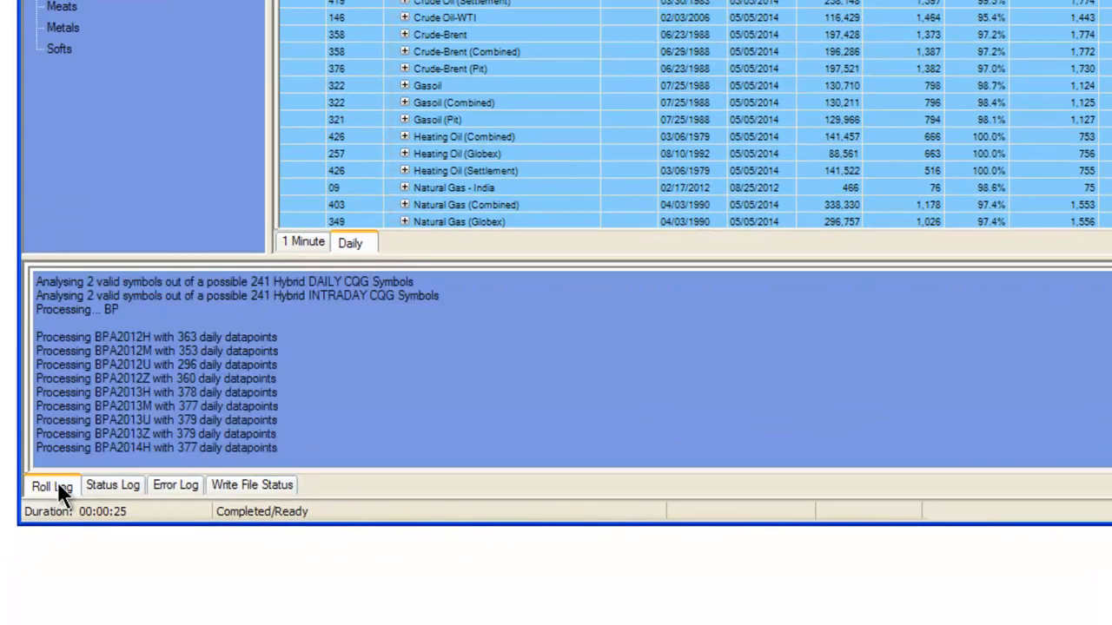
{"action": "left_click_drag", "start_coordinate": [483, 258], "coordinate": [487, 41]}
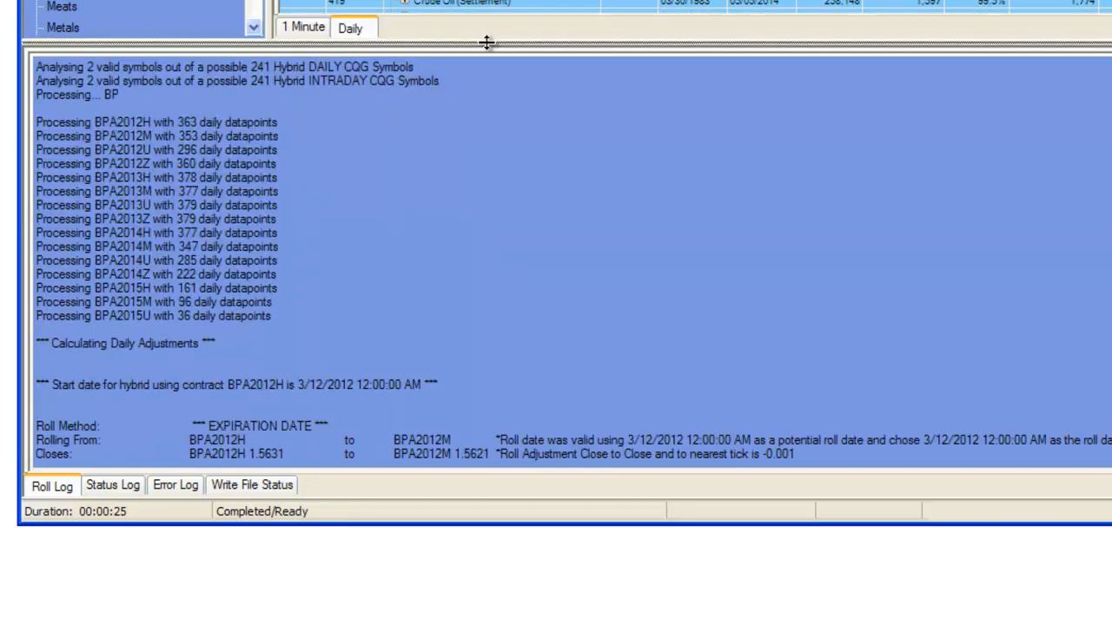
{"action": "scroll", "coordinate": [562, 242], "scroll_direction": "down", "scroll_amount": 6}
{"action": "scroll", "coordinate": [562, 243], "scroll_direction": "down", "scroll_amount": 2}
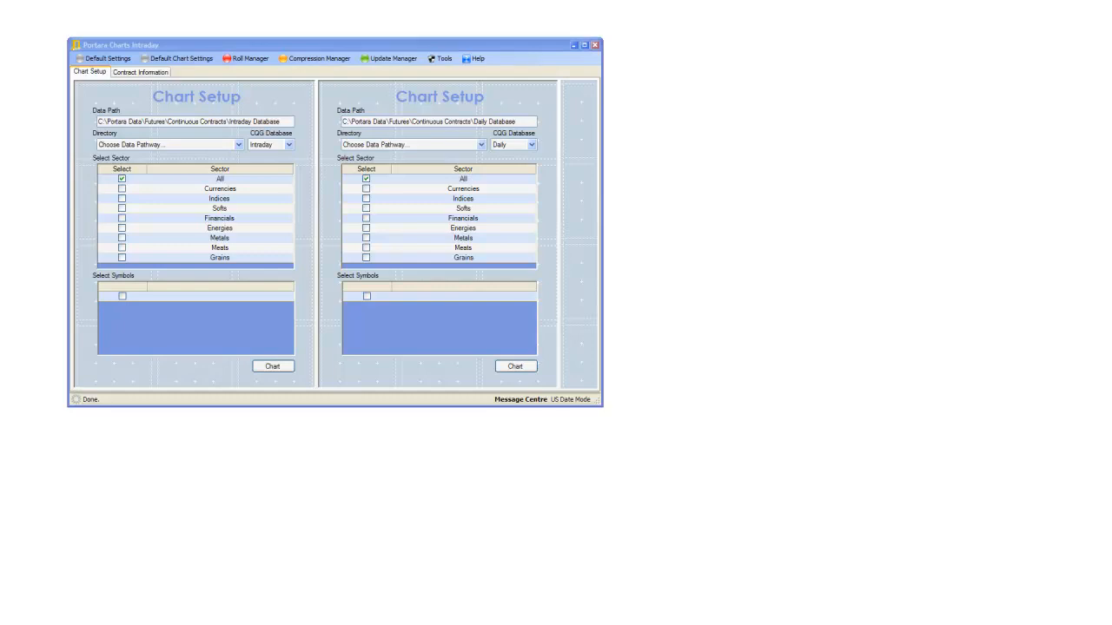
Open the intraday Compression Manager and load the Trading Blox RTH Daily template into the output settings grid.
{"action": "left_click", "coordinate": [314, 61]}
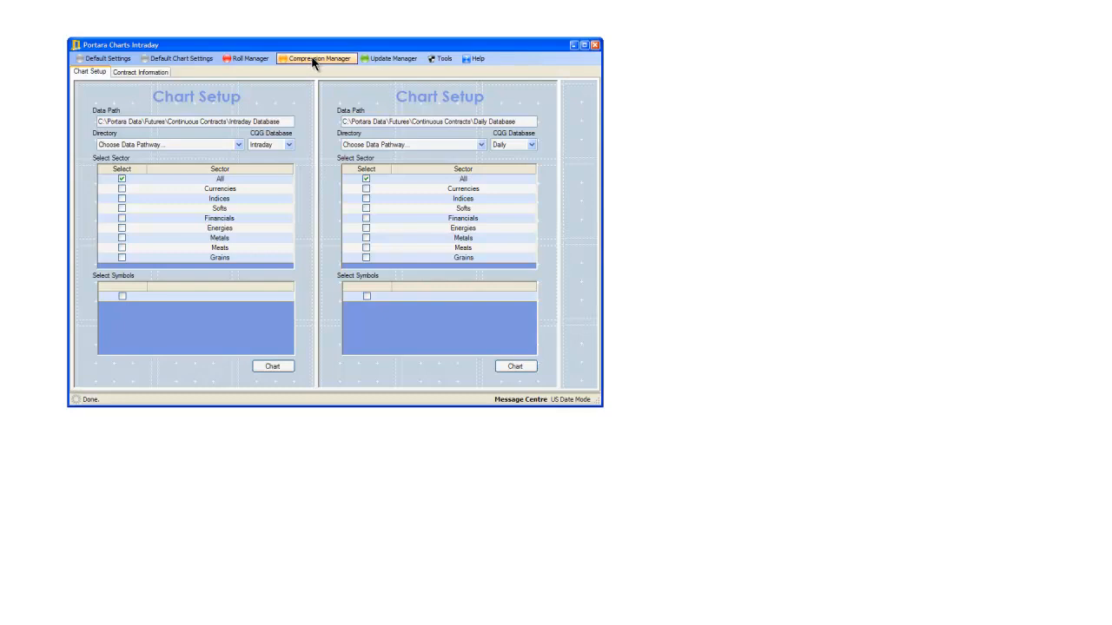
{"action": "left_click", "coordinate": [311, 73]}
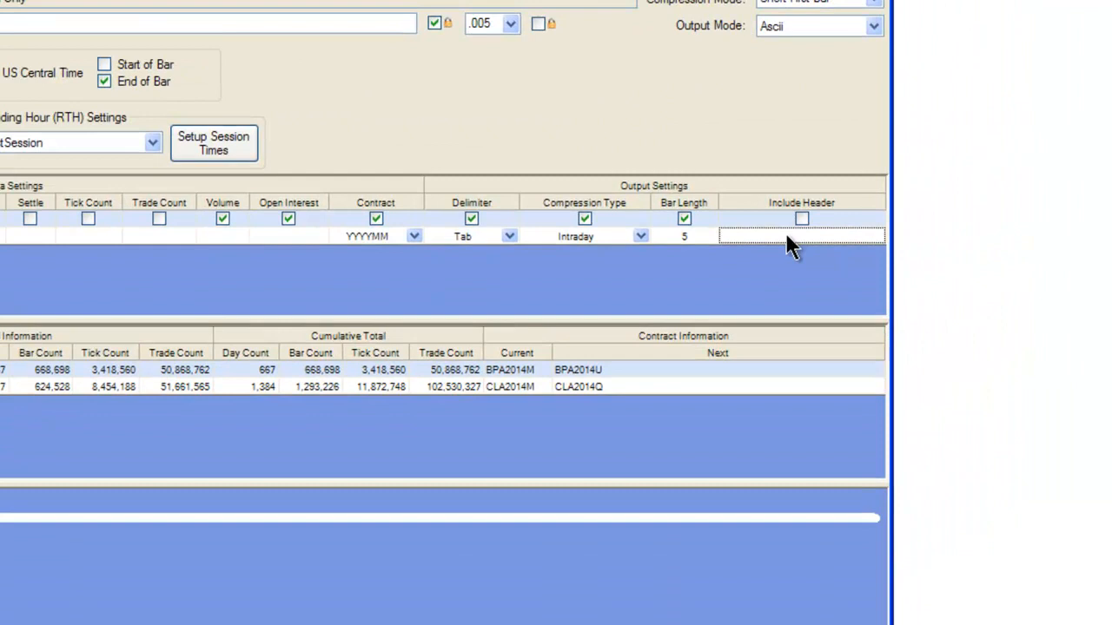
{"action": "left_click", "coordinate": [930, 164]}
{"action": "right_click", "coordinate": [786, 235]}
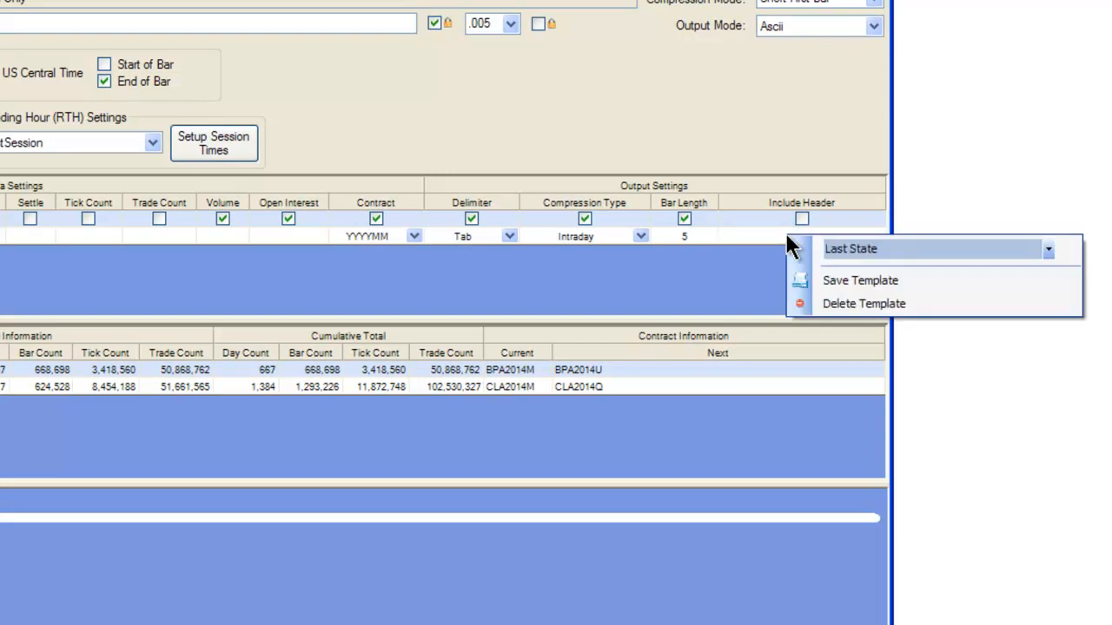
{"action": "left_click", "coordinate": [1049, 249]}
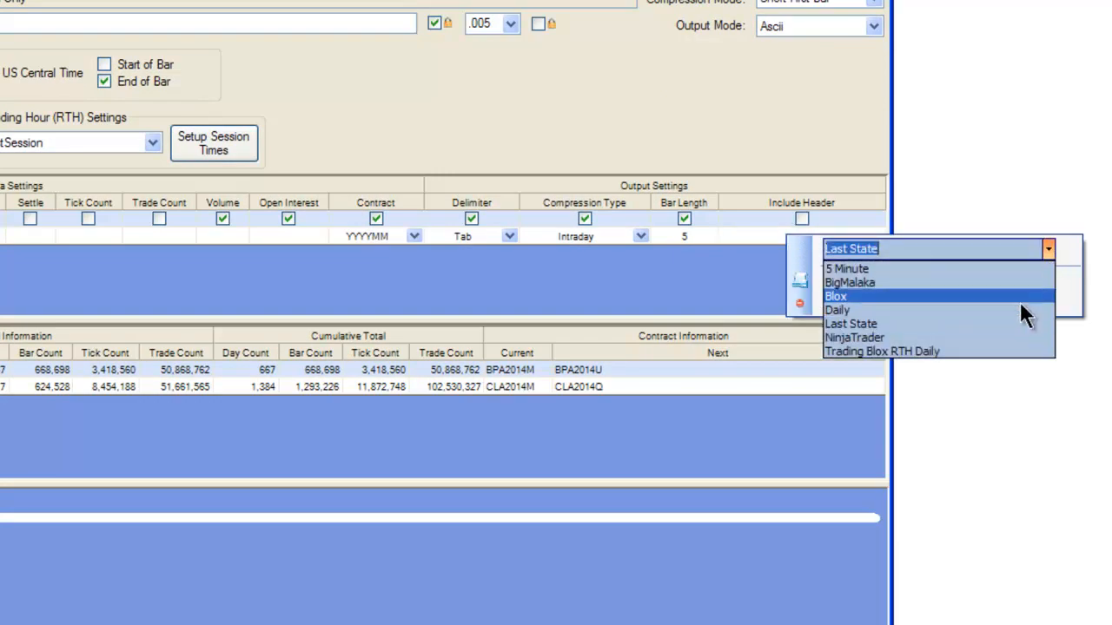
{"action": "left_click", "coordinate": [977, 352]}
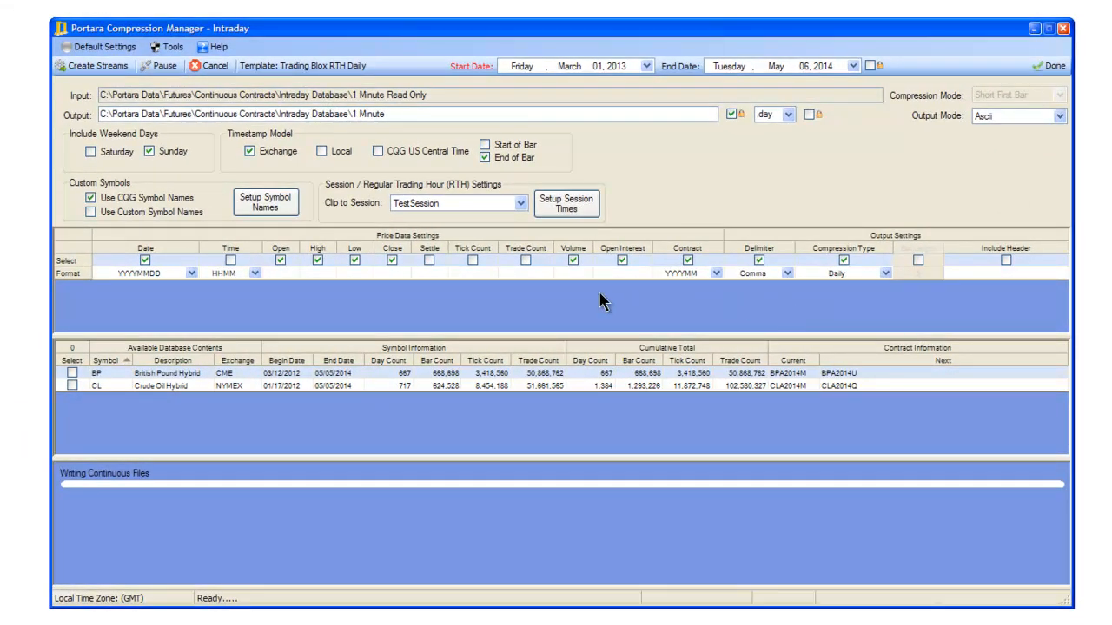
Set the compression start date to Wednesday, March 11, 2009.
{"action": "left_click", "coordinate": [646, 66]}
{"action": "left_click", "coordinate": [598, 85]}
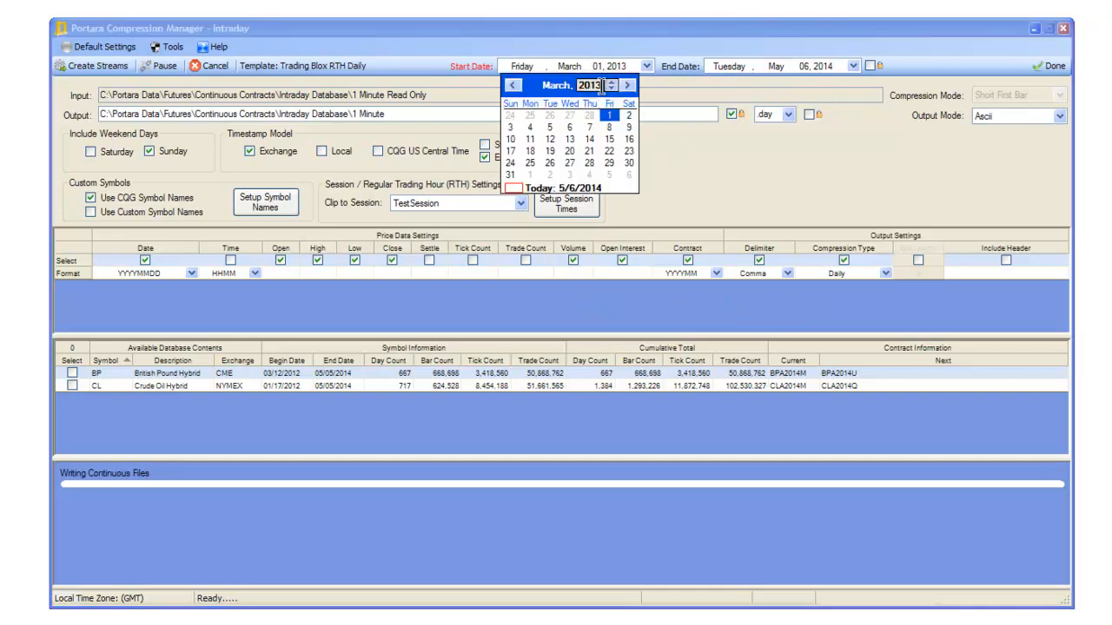
{"action": "left_click", "coordinate": [612, 89]}
{"action": "left_click", "coordinate": [611, 89]}
{"action": "left_click", "coordinate": [612, 89]}
{"action": "left_click", "coordinate": [611, 89]}
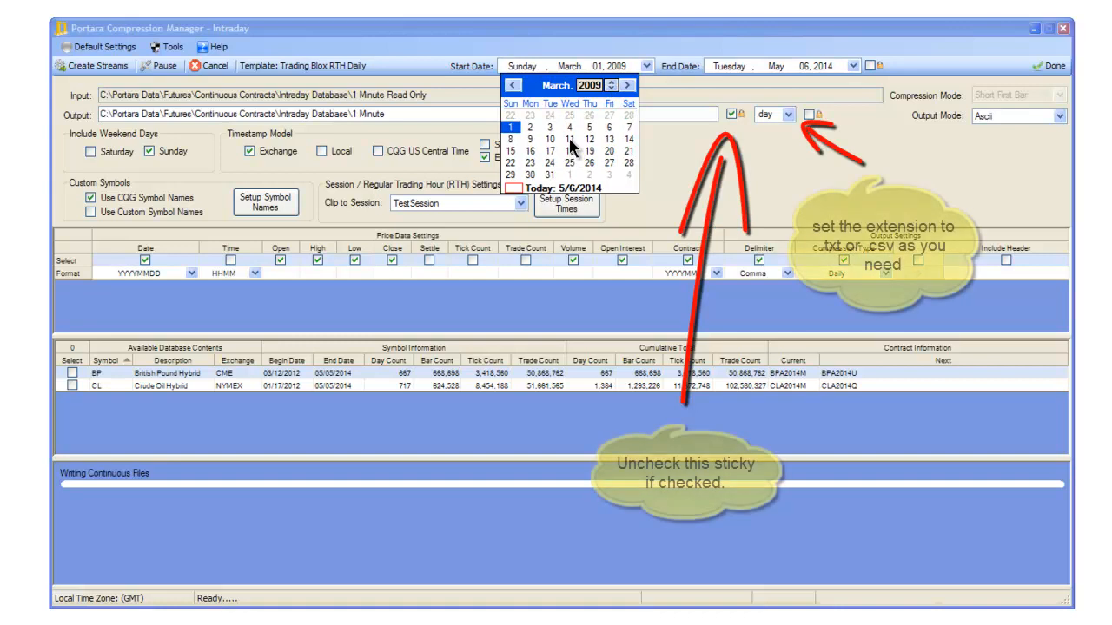
{"action": "left_click", "coordinate": [570, 140]}
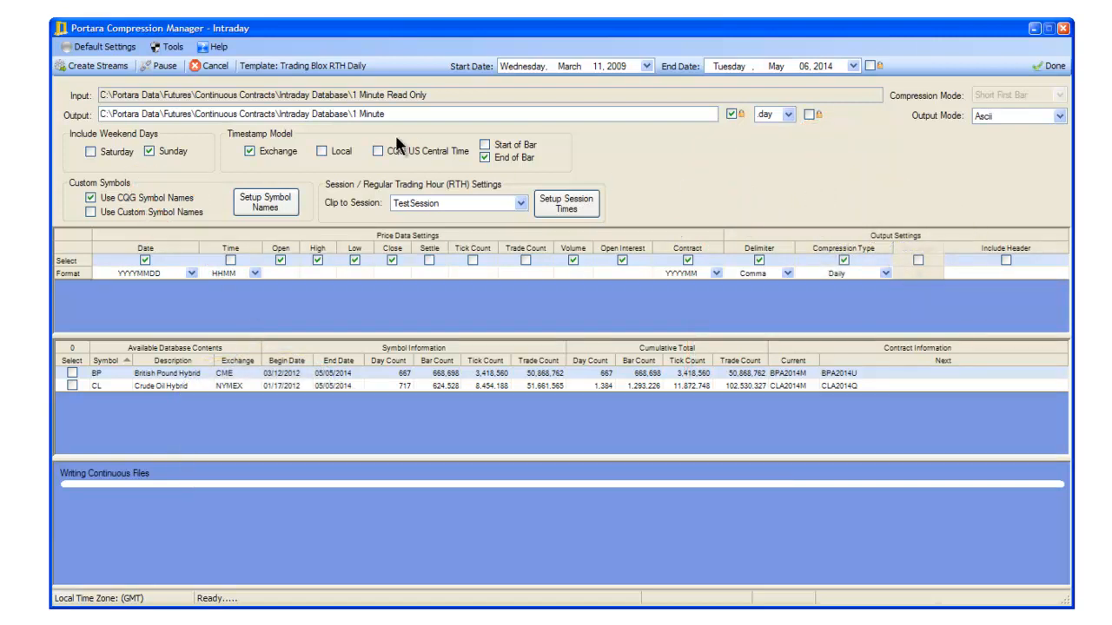
Open the column print order formatter and try moving Tick Count before Close and Time after Trade Count.
{"action": "left_click", "coordinate": [164, 49]}
{"action": "left_click", "coordinate": [193, 79]}
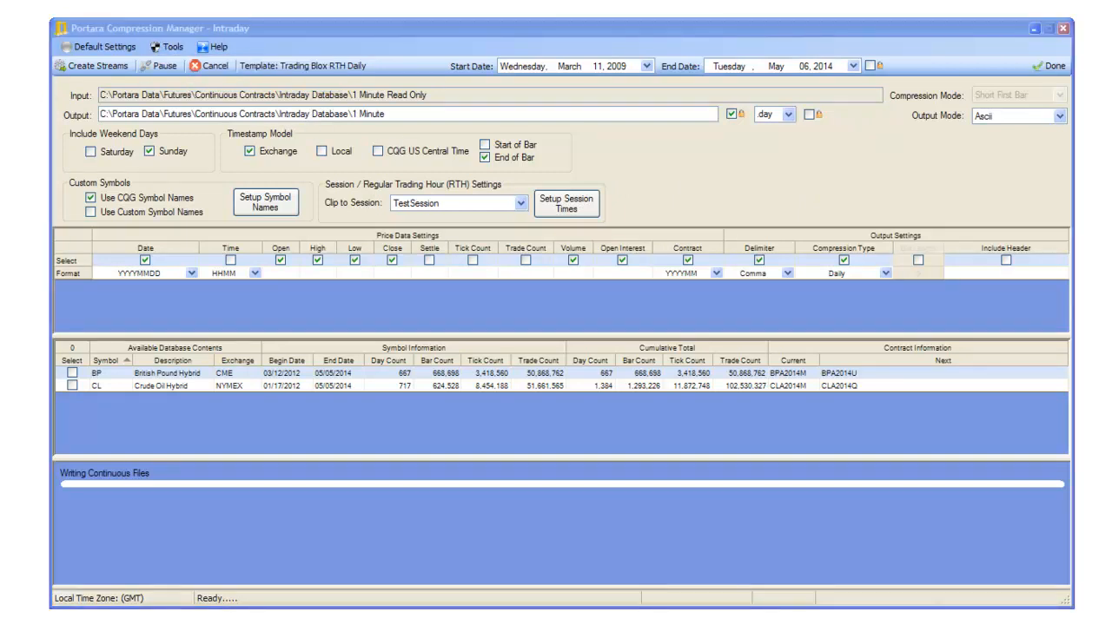
{"action": "left_click_drag", "start_coordinate": [0, 189], "coordinate": [741, 138]}
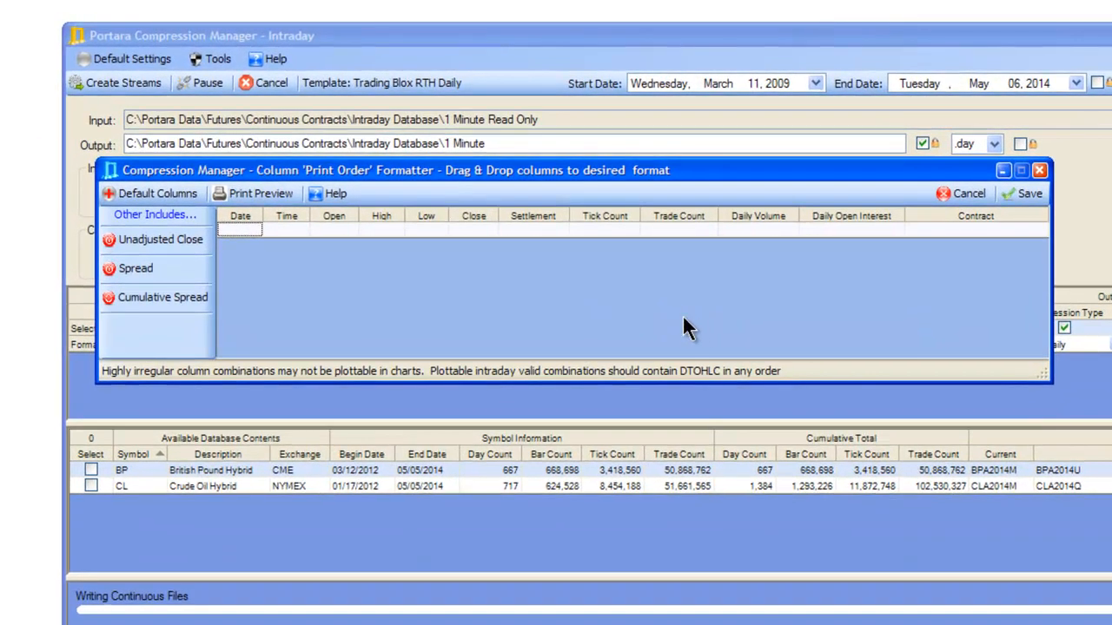
{"action": "left_click_drag", "start_coordinate": [635, 222], "coordinate": [451, 215]}
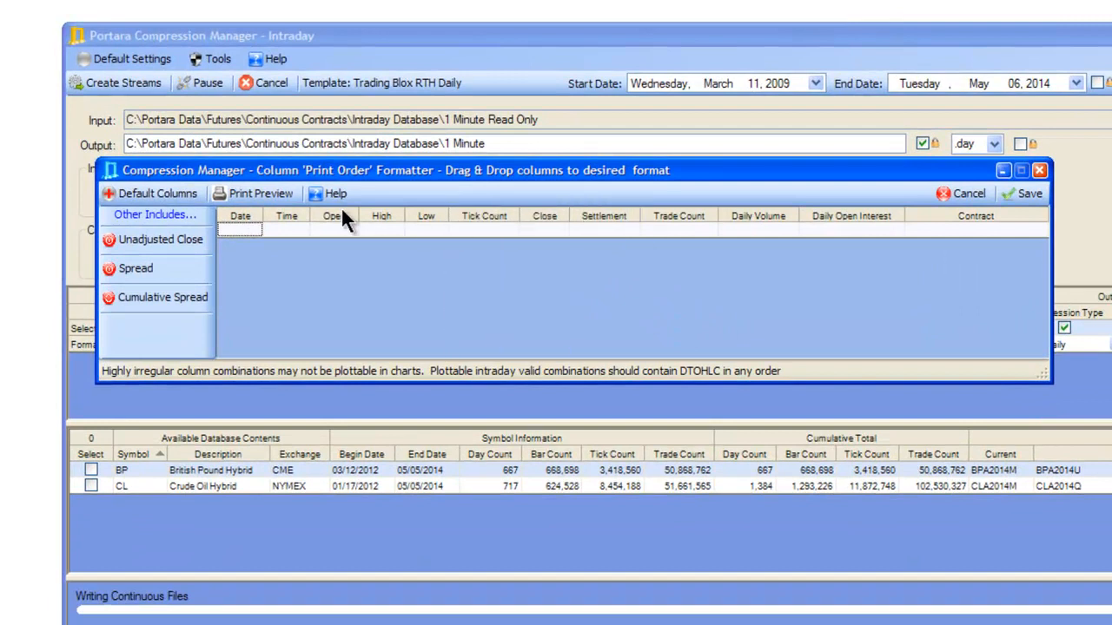
{"action": "left_click_drag", "start_coordinate": [301, 215], "coordinate": [738, 217]}
{"action": "left_click", "coordinate": [942, 229]}
{"action": "left_click_drag", "start_coordinate": [940, 227], "coordinate": [831, 227]}
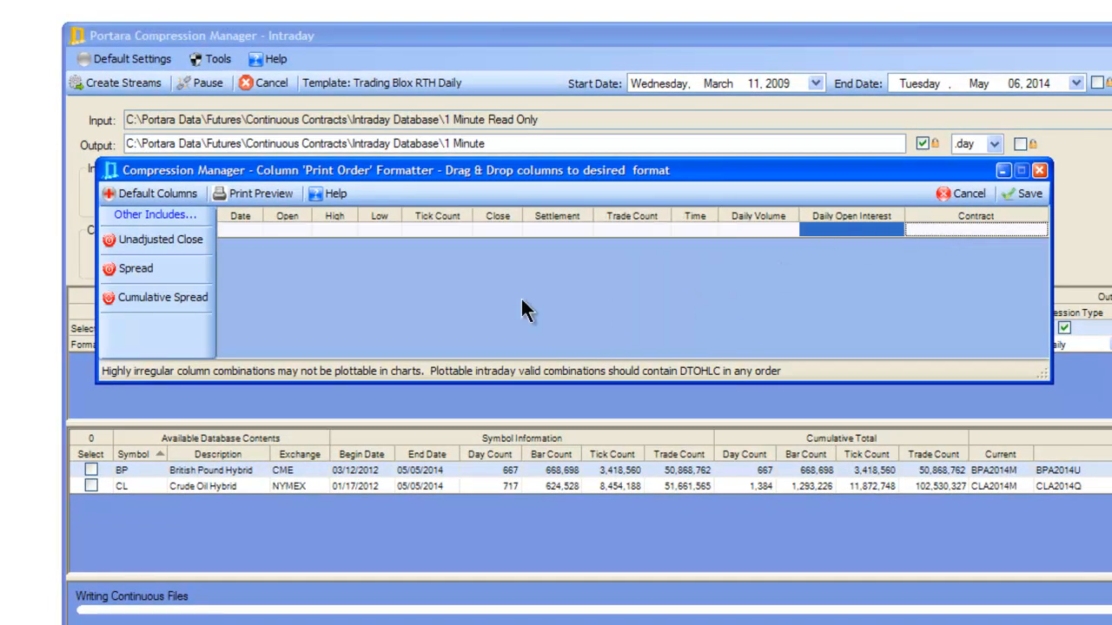
Try including the Unadjusted Close, Spread and Cumulative Spread columns, and close the formatter without saving.
{"action": "left_click", "coordinate": [191, 240]}
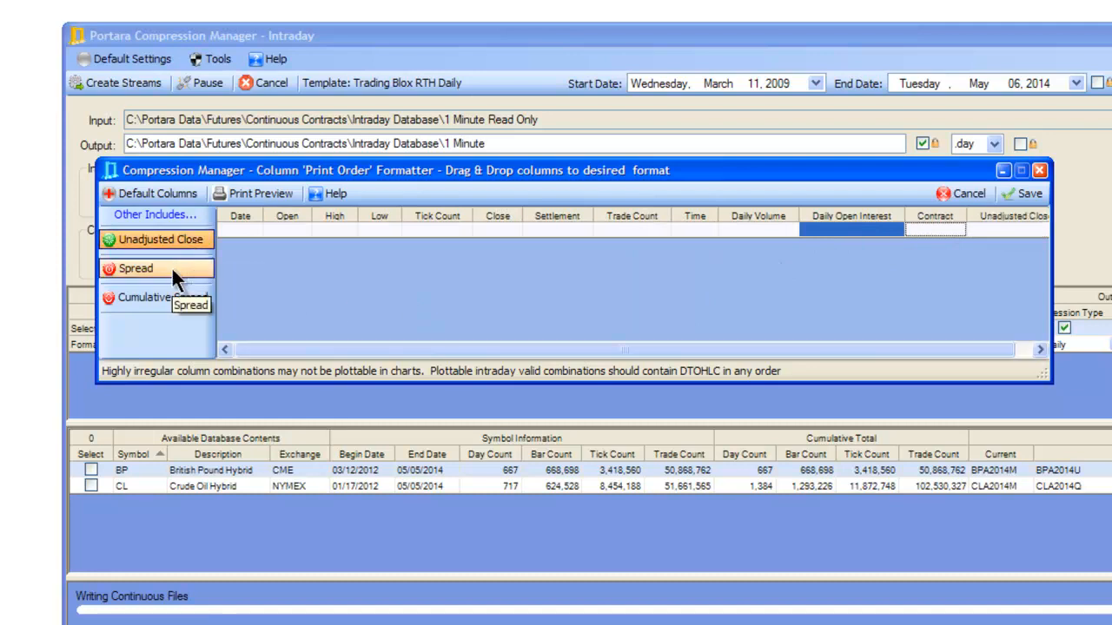
{"action": "left_click", "coordinate": [172, 270]}
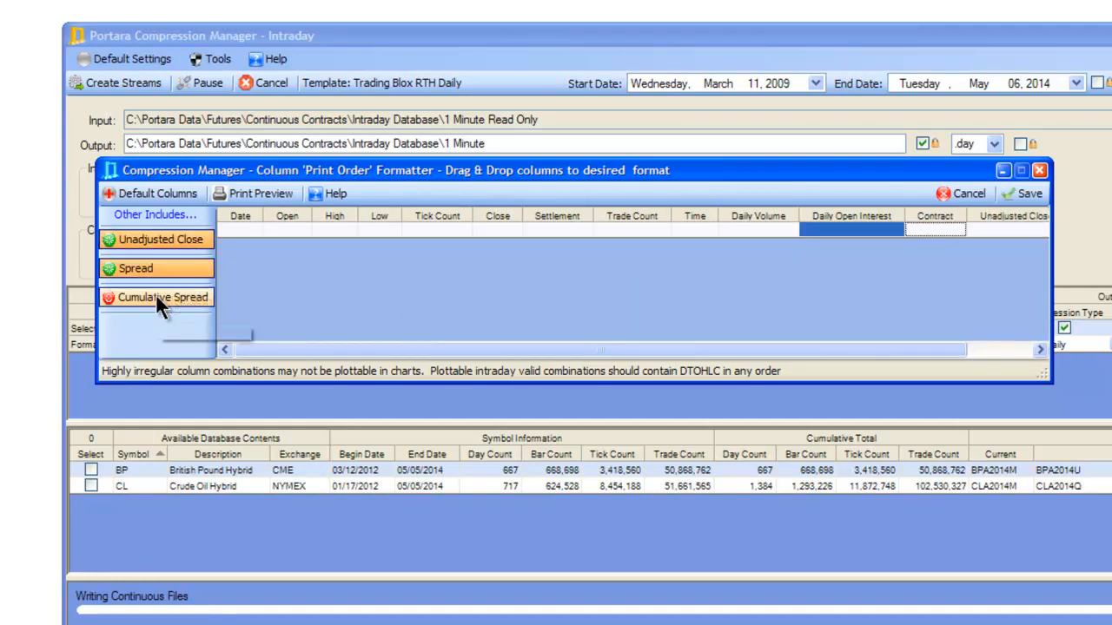
{"action": "left_click", "coordinate": [158, 297]}
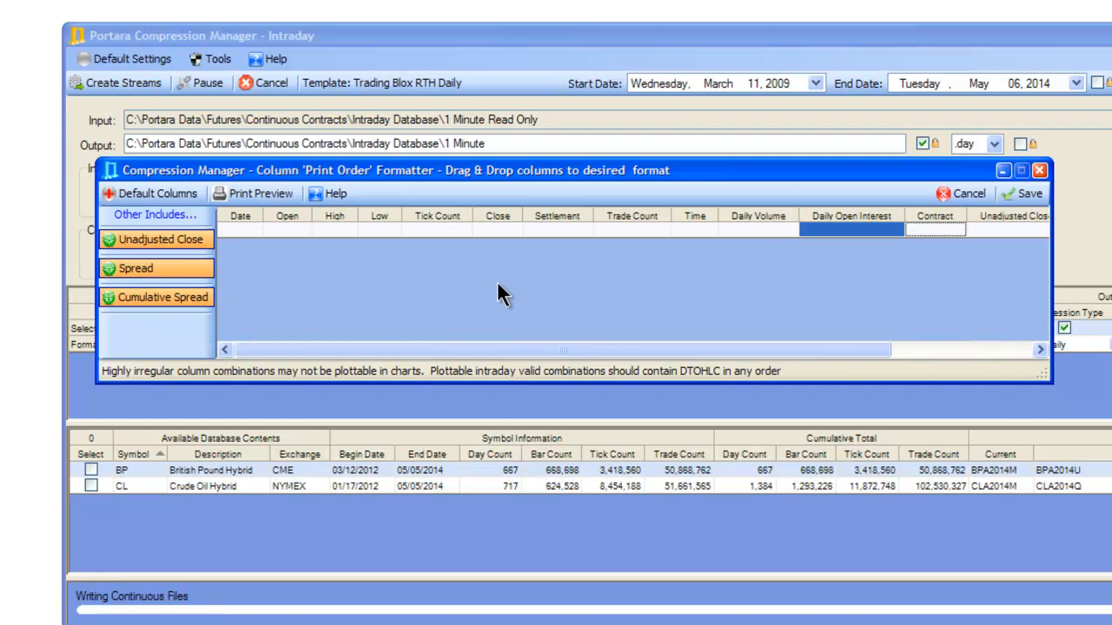
{"action": "left_click", "coordinate": [963, 192]}
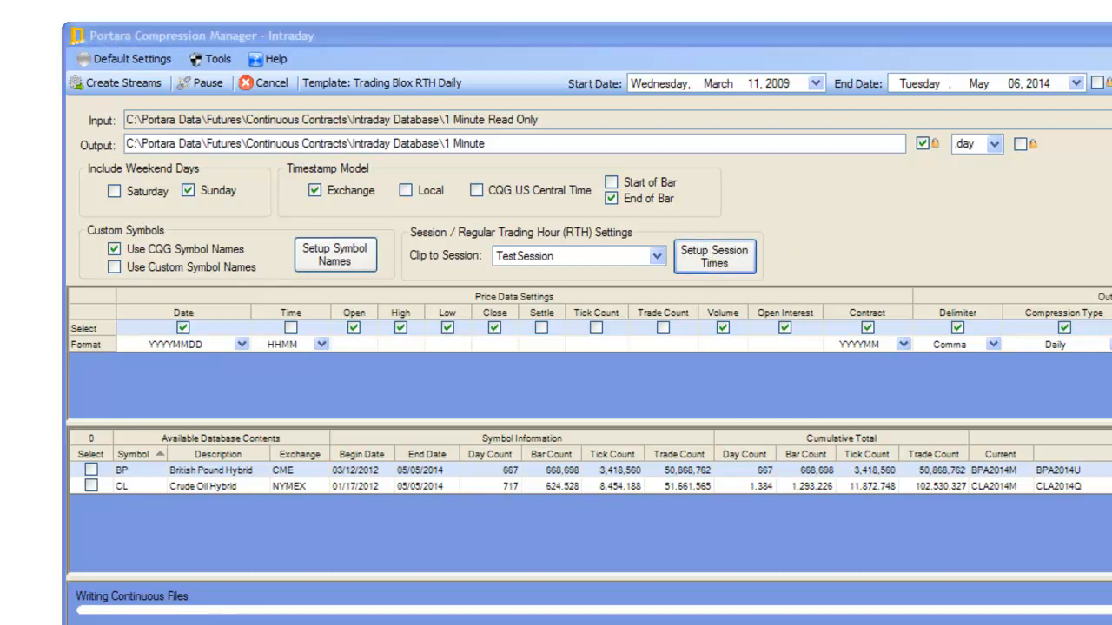
In the regular trading hours session setup, set the British Pound (BP) session to start at 0720 and end at 1400.
{"action": "left_click_drag", "start_coordinate": [0, 96], "coordinate": [1025, 109]}
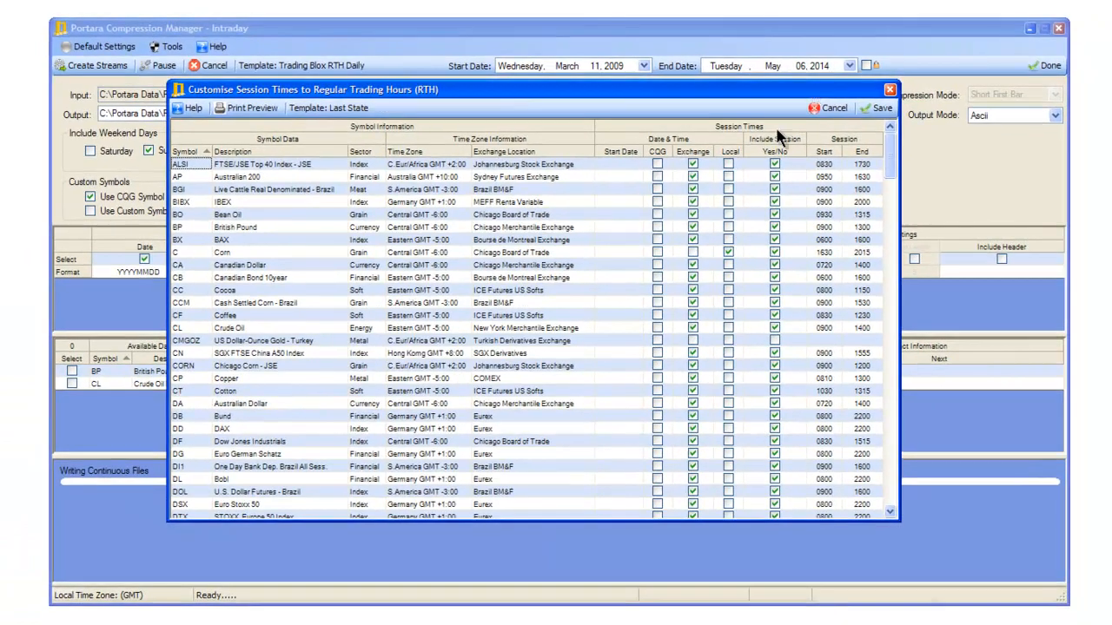
{"action": "left_click", "coordinate": [197, 227]}
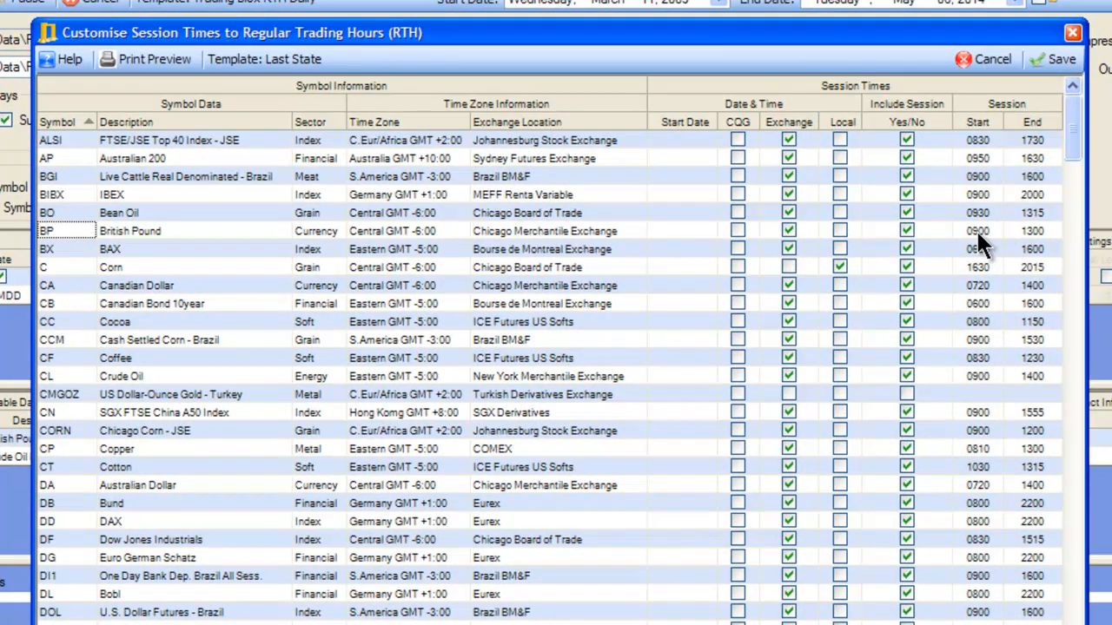
{"action": "left_click", "coordinate": [979, 235]}
{"action": "left_click", "coordinate": [959, 230]}
{"action": "type", "text": "0720"}
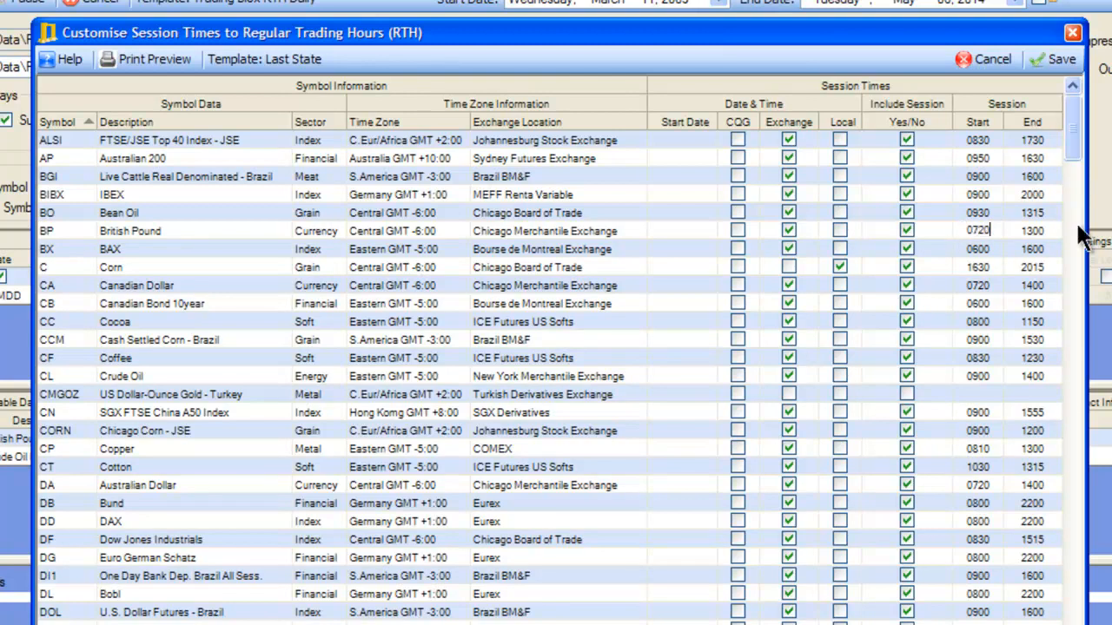
{"action": "left_click", "coordinate": [1049, 229]}
{"action": "left_click_drag", "start_coordinate": [1049, 229], "coordinate": [1013, 230]}
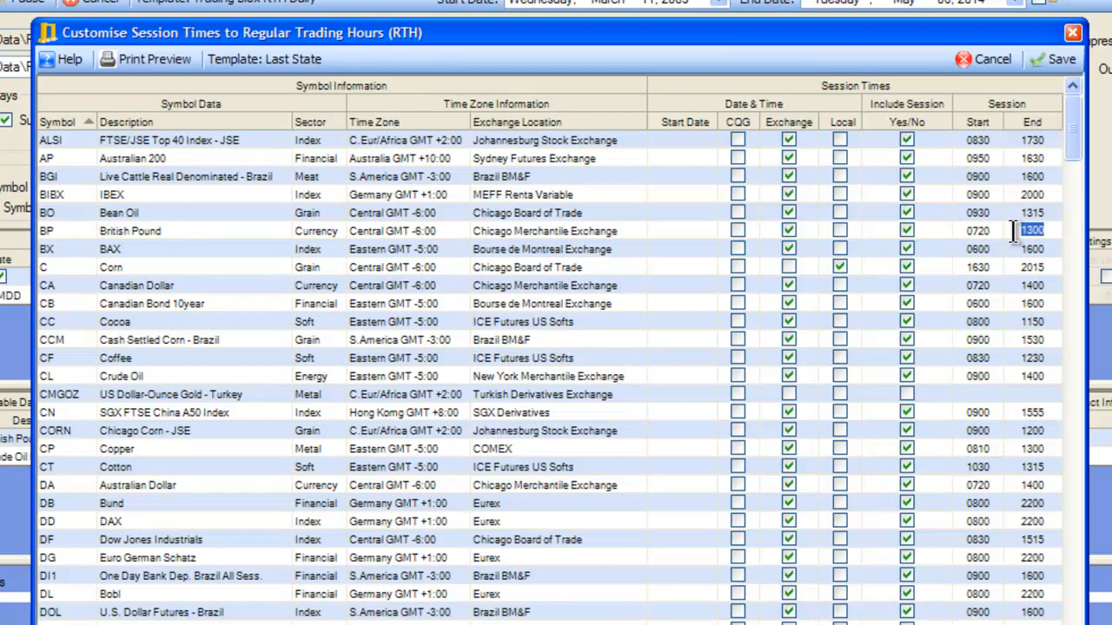
{"action": "type", "text": "1400"}
{"action": "left_click", "coordinate": [704, 358]}
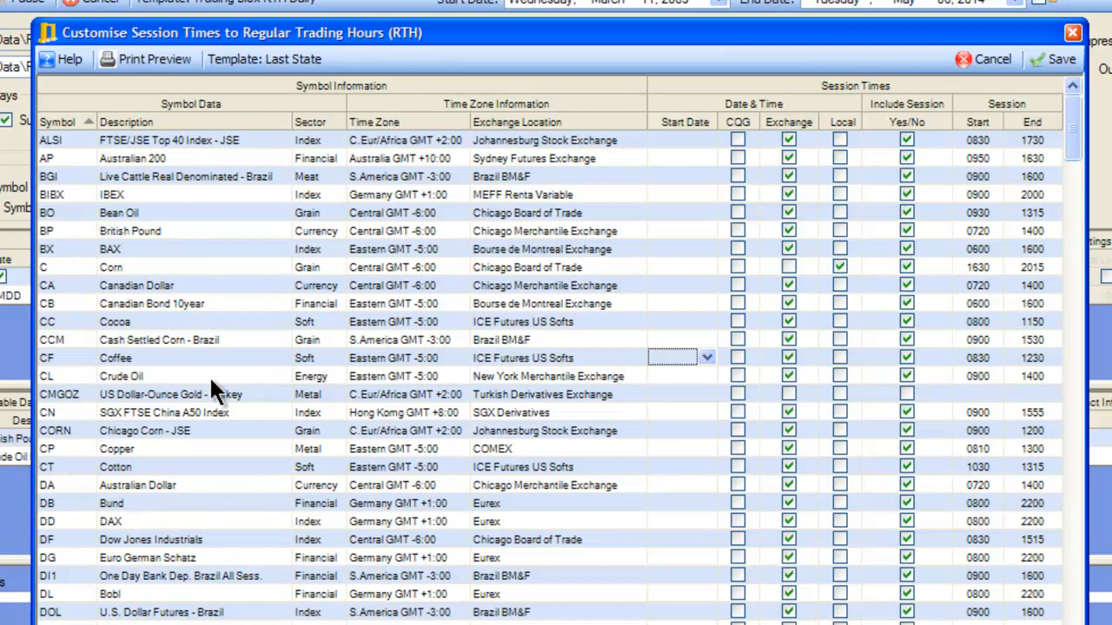
Check the Crude Oil (CL) session start and end times, and save the regular trading hours settings.
{"action": "left_click", "coordinate": [962, 377]}
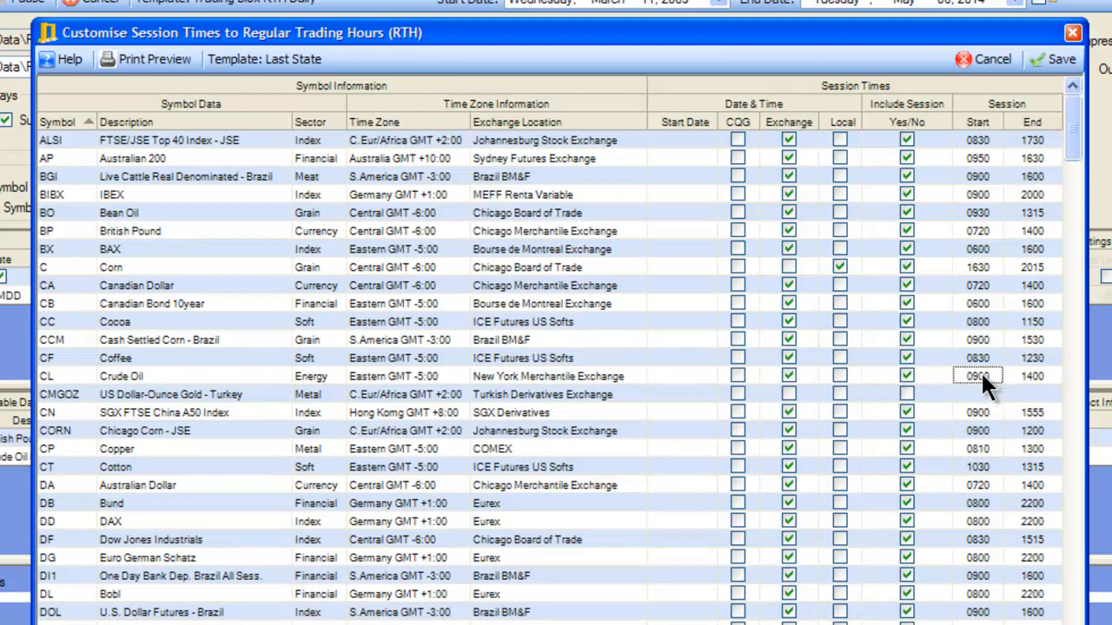
{"action": "left_click", "coordinate": [988, 375]}
{"action": "left_click", "coordinate": [1041, 374]}
{"action": "left_click", "coordinate": [1048, 53]}
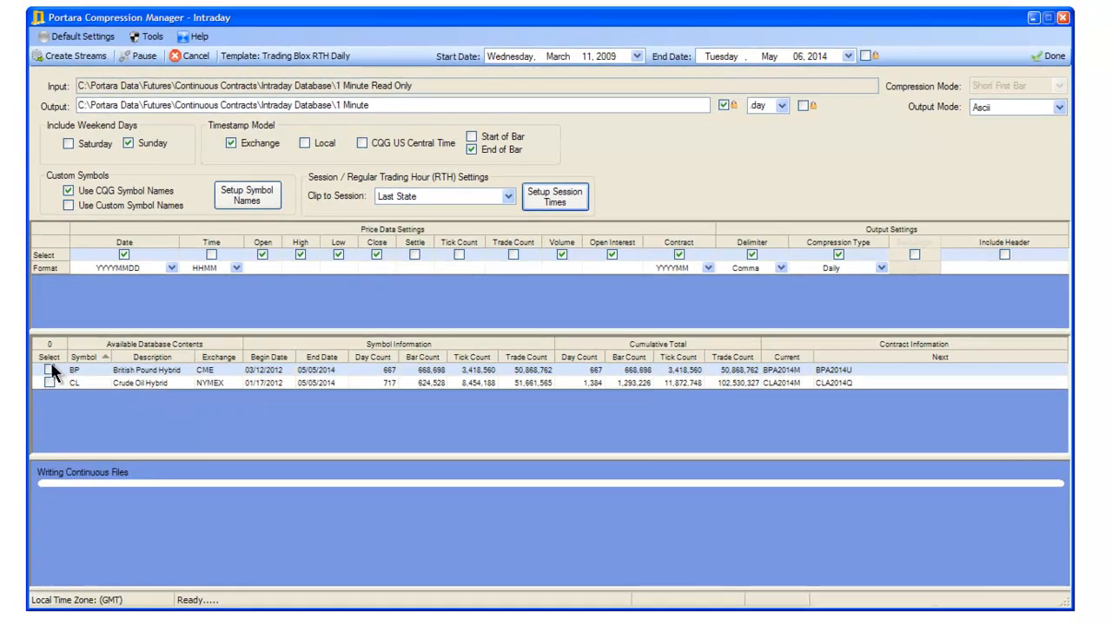
Select the BP and CL hybrid symbols and create their daily compressed streams with the Trading Blox RTH Daily template.
{"action": "left_click", "coordinate": [48, 369]}
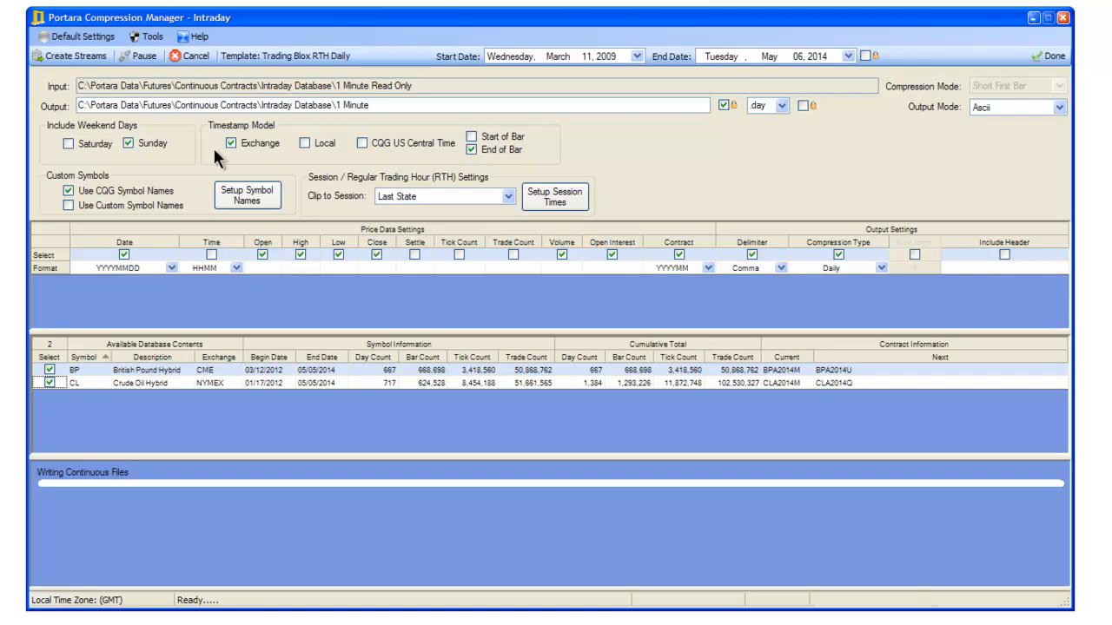
{"action": "left_click", "coordinate": [74, 56]}
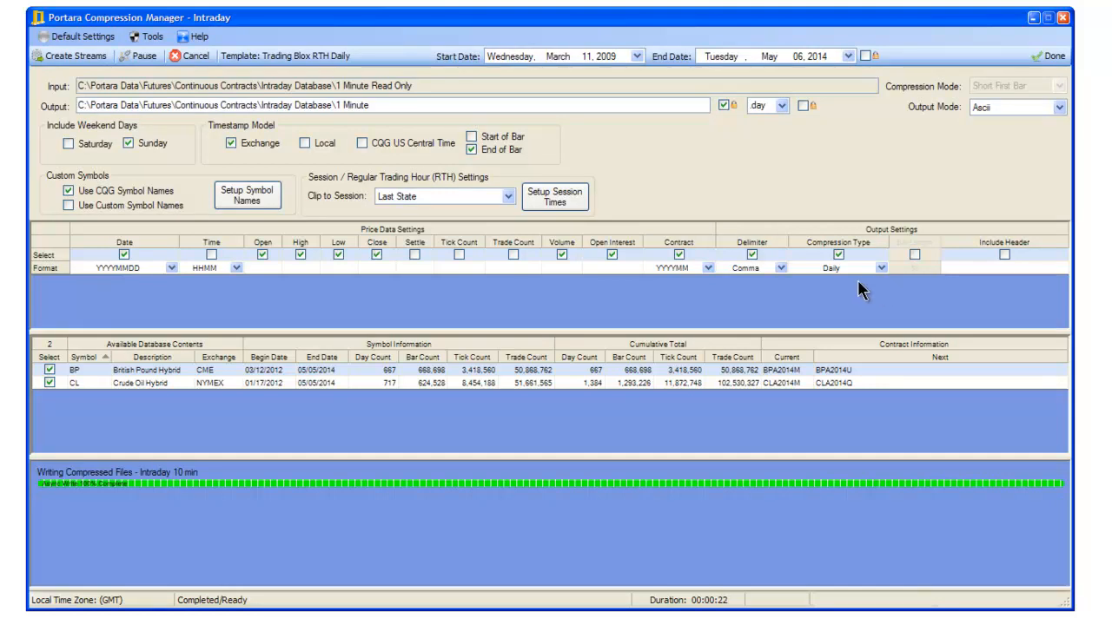
Set the compression type to Intraday with a bar length of 10, include the Time column, and create the streams.
{"action": "left_click", "coordinate": [878, 267]}
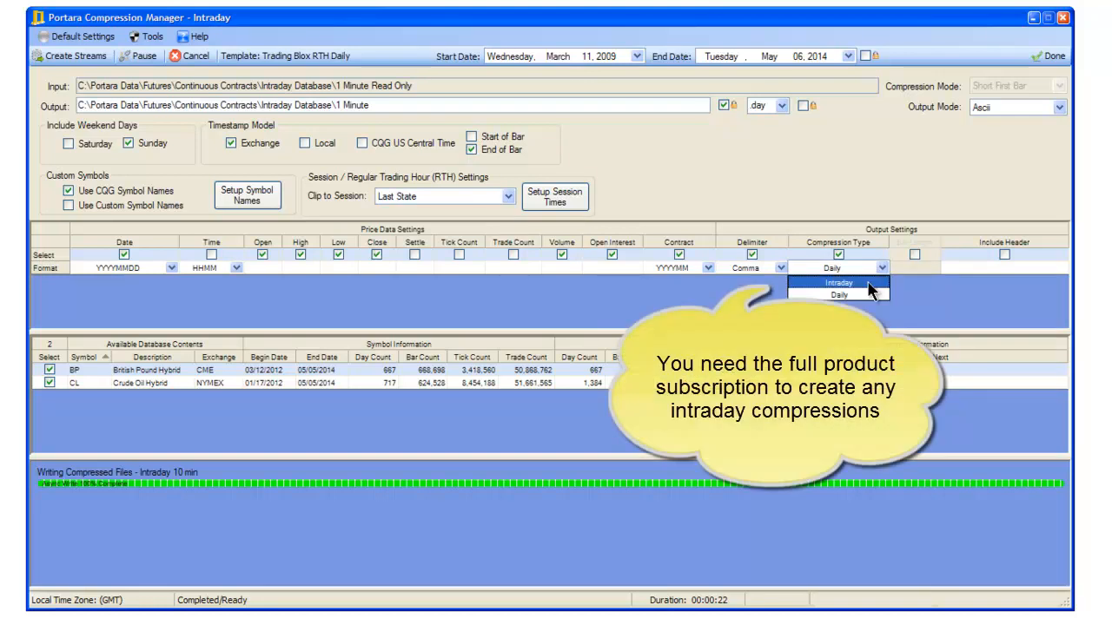
{"action": "left_click", "coordinate": [839, 283]}
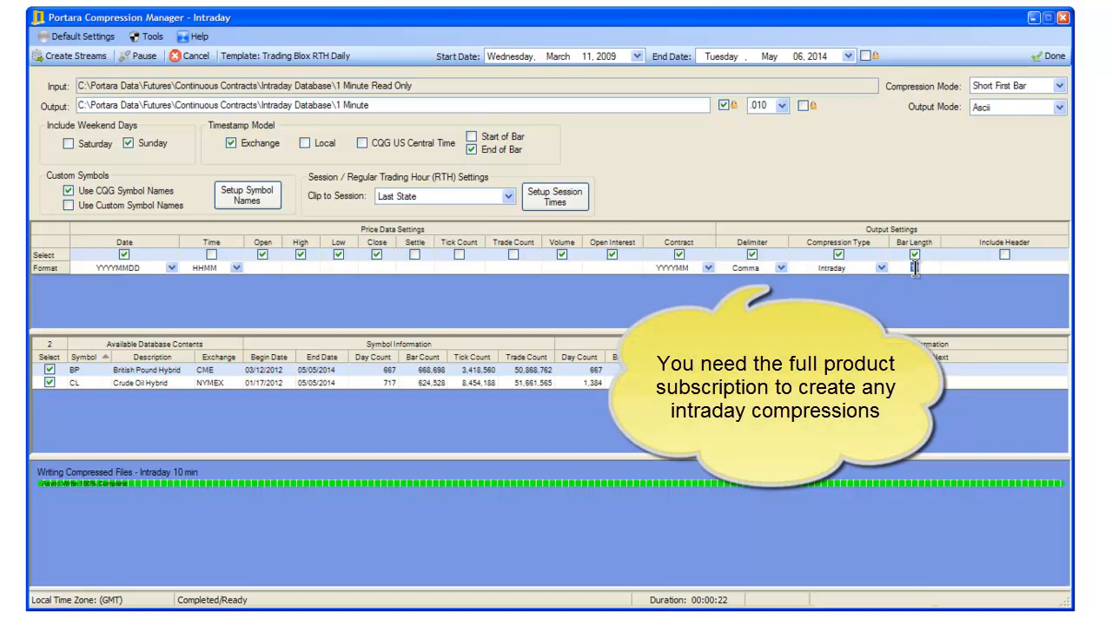
{"action": "left_click", "coordinate": [238, 264]}
{"action": "left_click", "coordinate": [211, 253]}
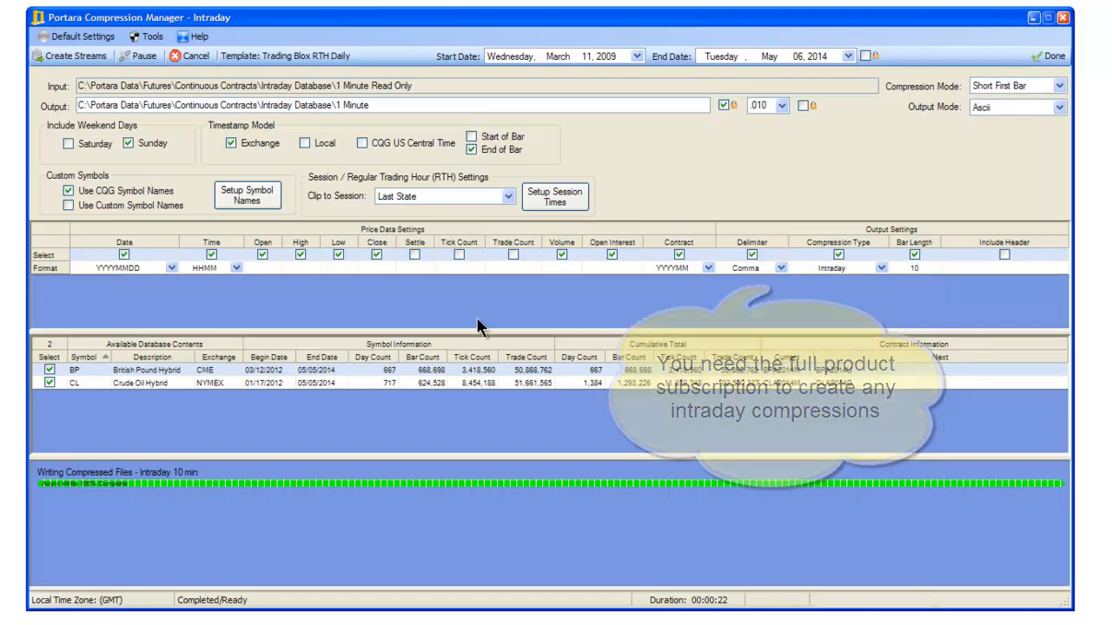
{"action": "left_click", "coordinate": [69, 57]}
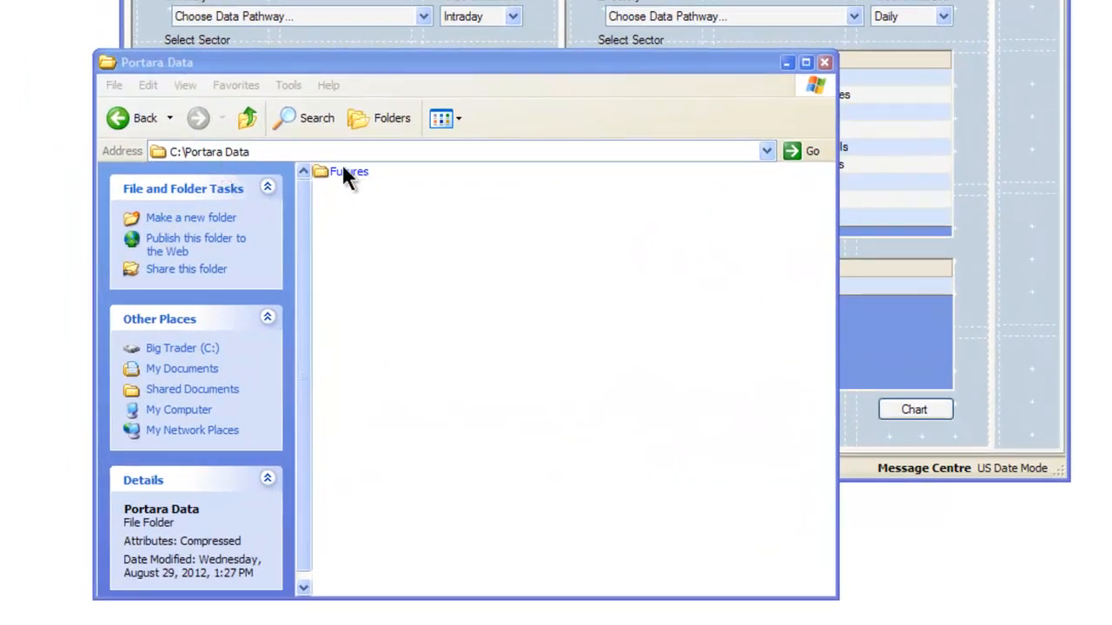
In Windows Explorer, open BP.day from the Futures\Continuous Contracts\Intraday Database\Daily folder under Portara Data.
{"action": "double_click", "coordinate": [344, 172]}
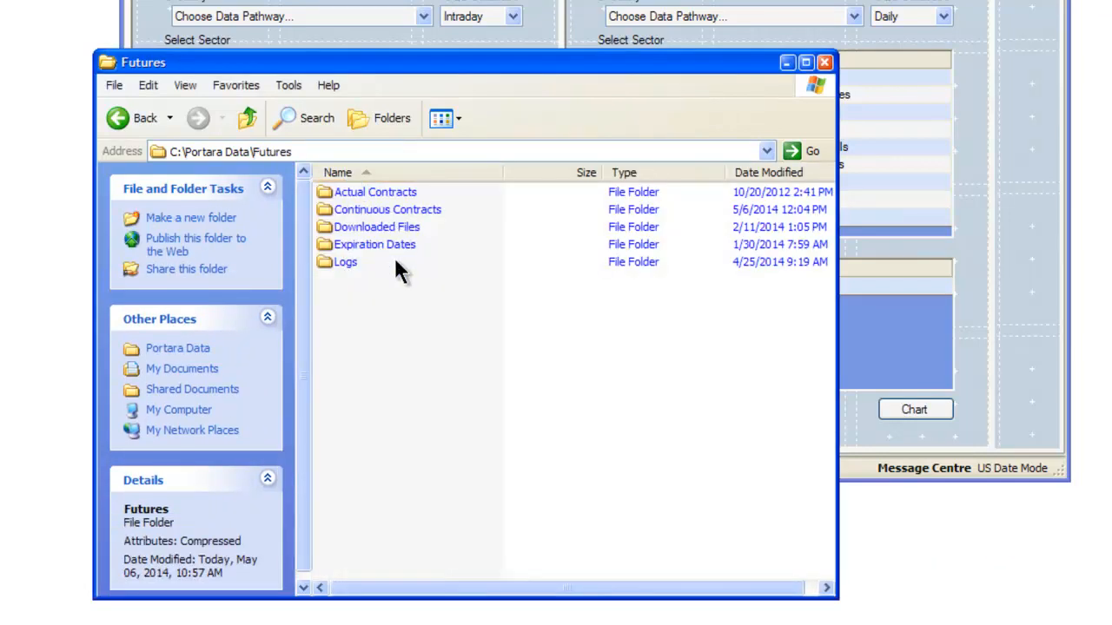
{"action": "double_click", "coordinate": [439, 217]}
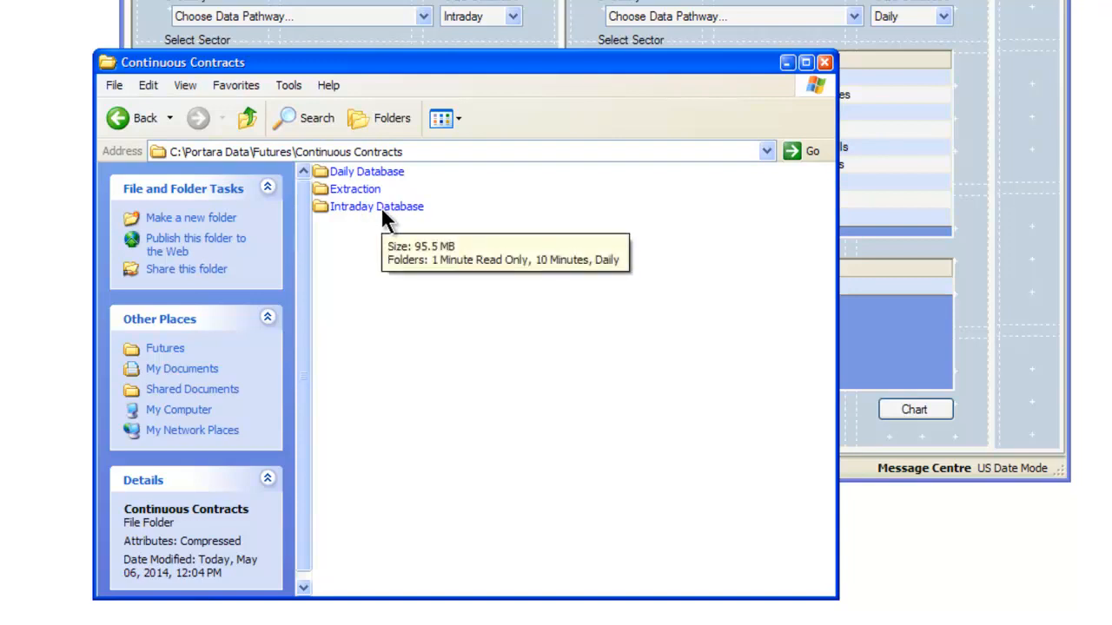
{"action": "double_click", "coordinate": [381, 209]}
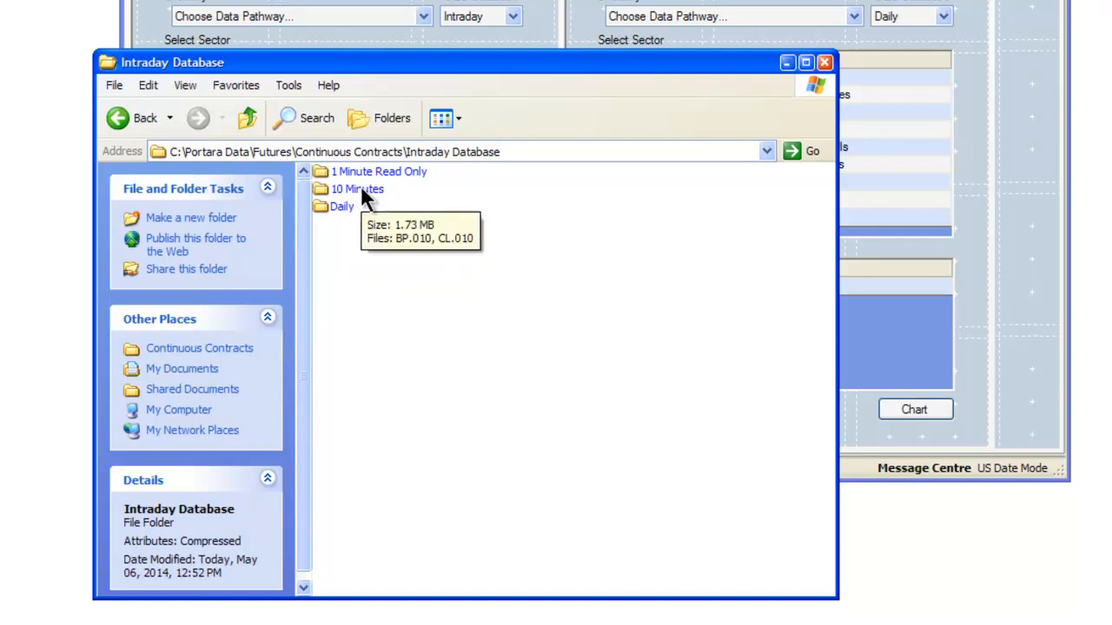
{"action": "double_click", "coordinate": [339, 208]}
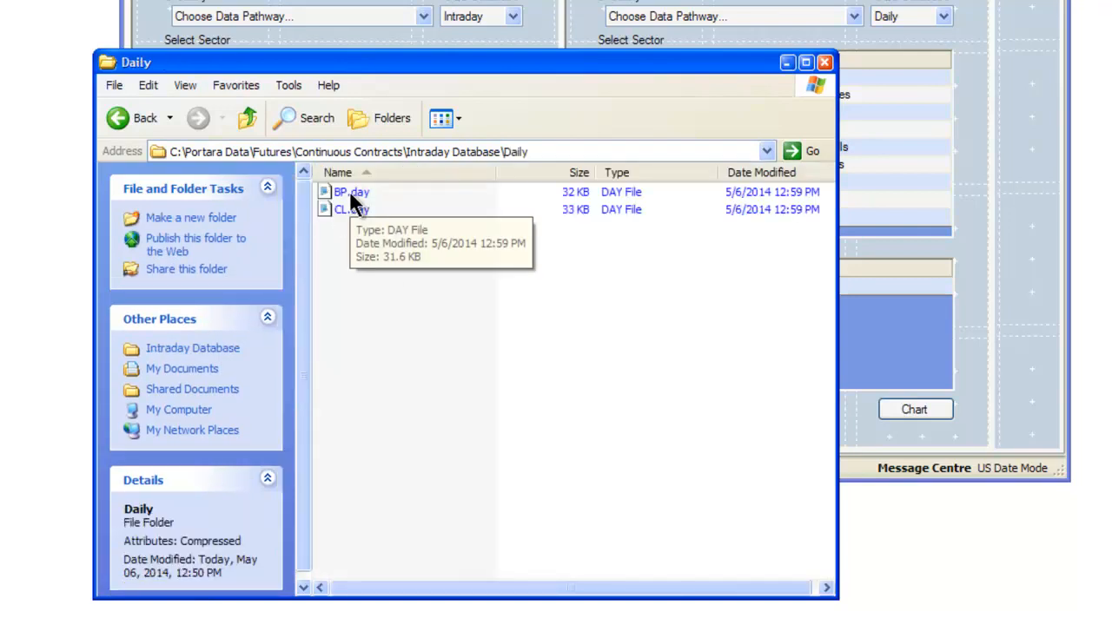
{"action": "left_click", "coordinate": [349, 190]}
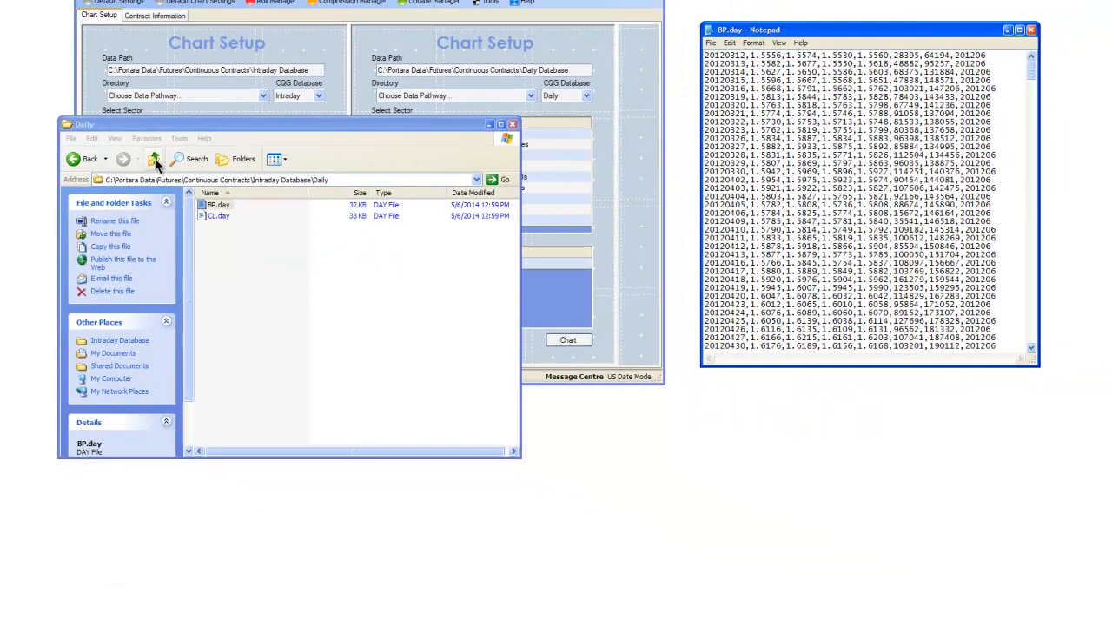
Open BP.010 from the Intraday Database's 10 Minutes folder and place the BP.010 and BP.day windows side by side.
{"action": "left_click", "coordinate": [247, 117]}
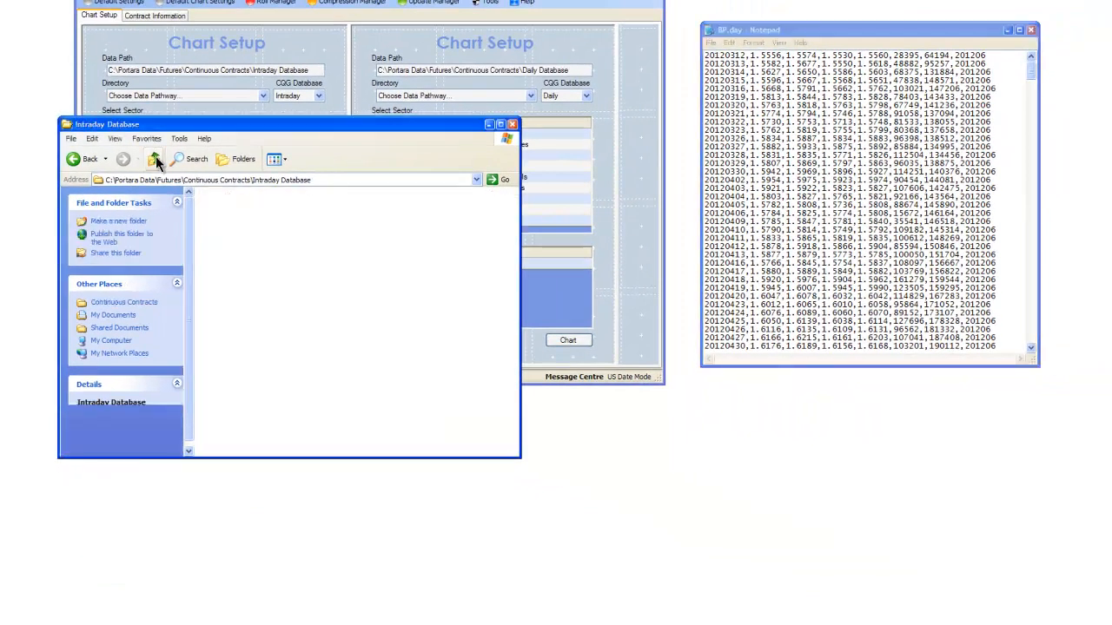
{"action": "double_click", "coordinate": [217, 202]}
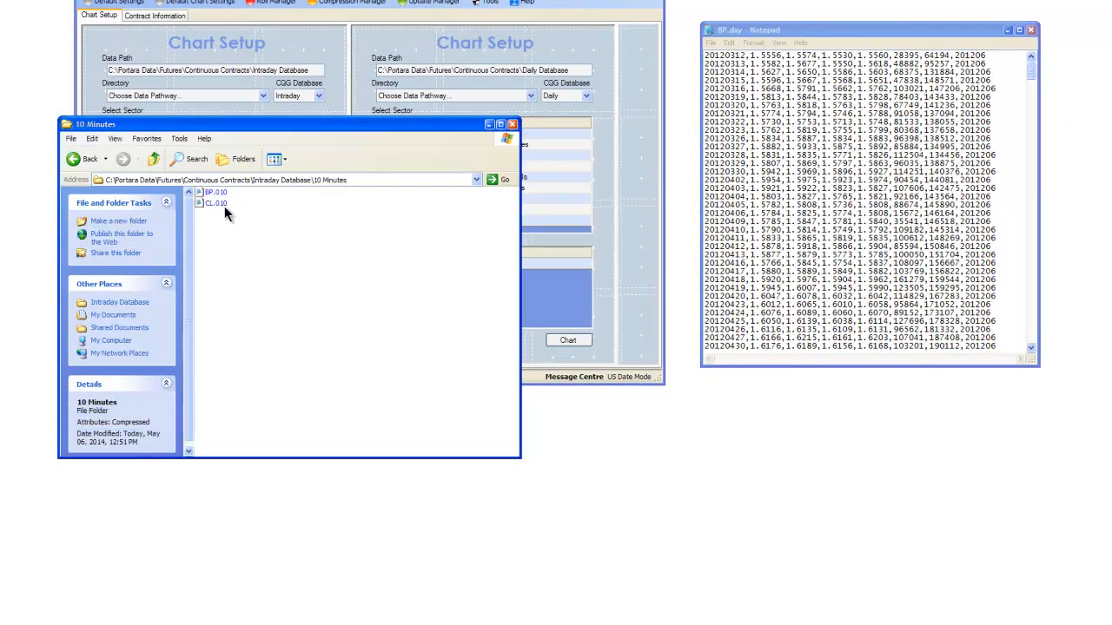
{"action": "double_click", "coordinate": [217, 193]}
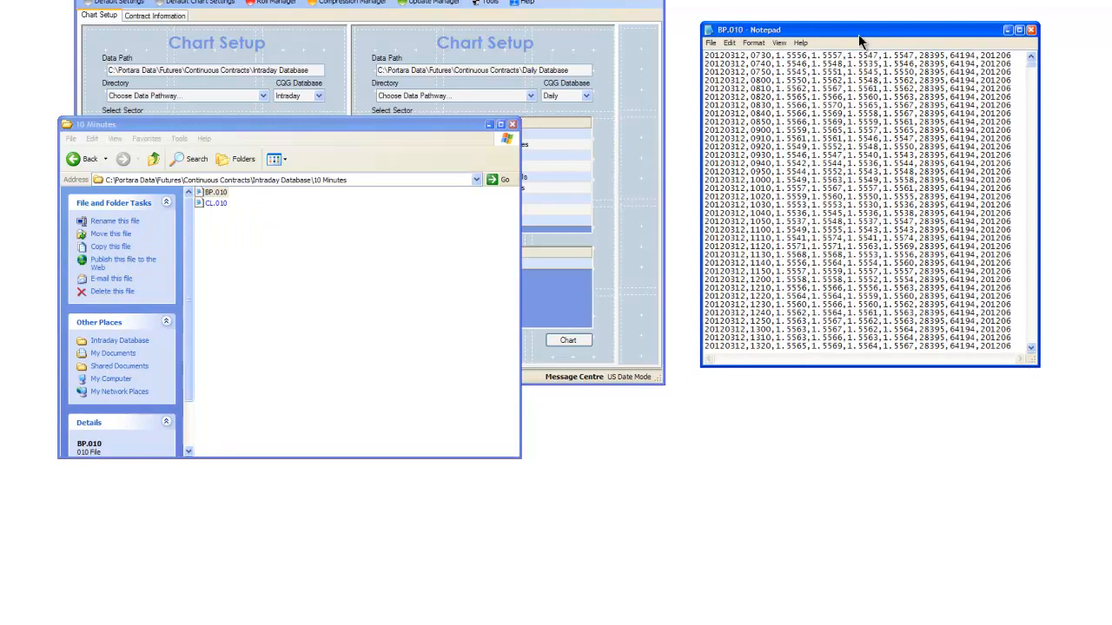
{"action": "left_click_drag", "start_coordinate": [860, 34], "coordinate": [234, 32]}
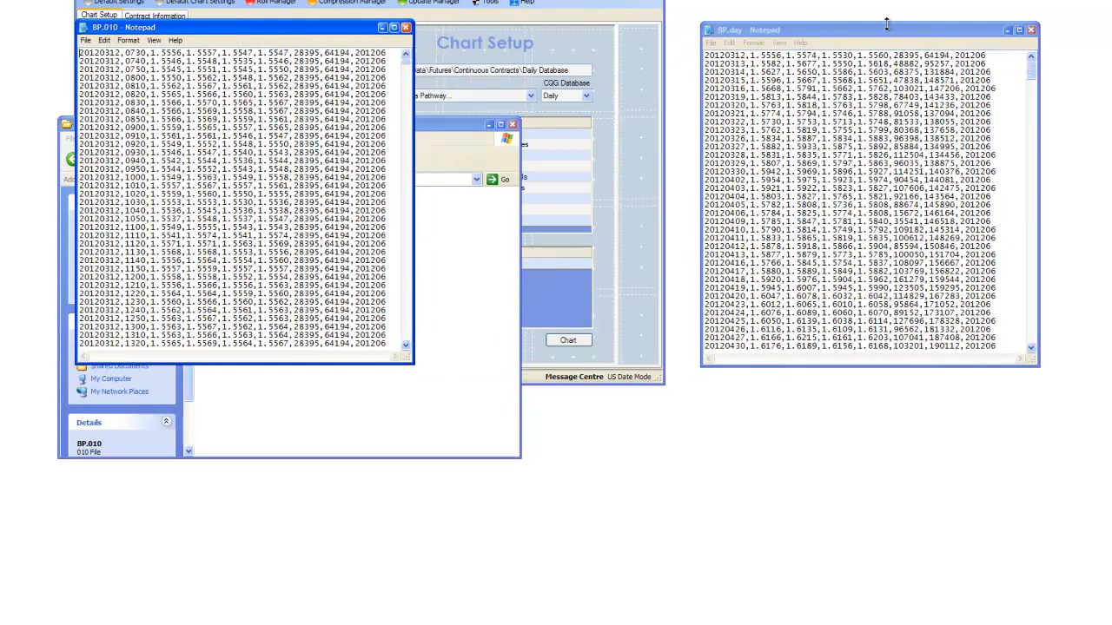
{"action": "left_click_drag", "start_coordinate": [869, 33], "coordinate": [625, 28]}
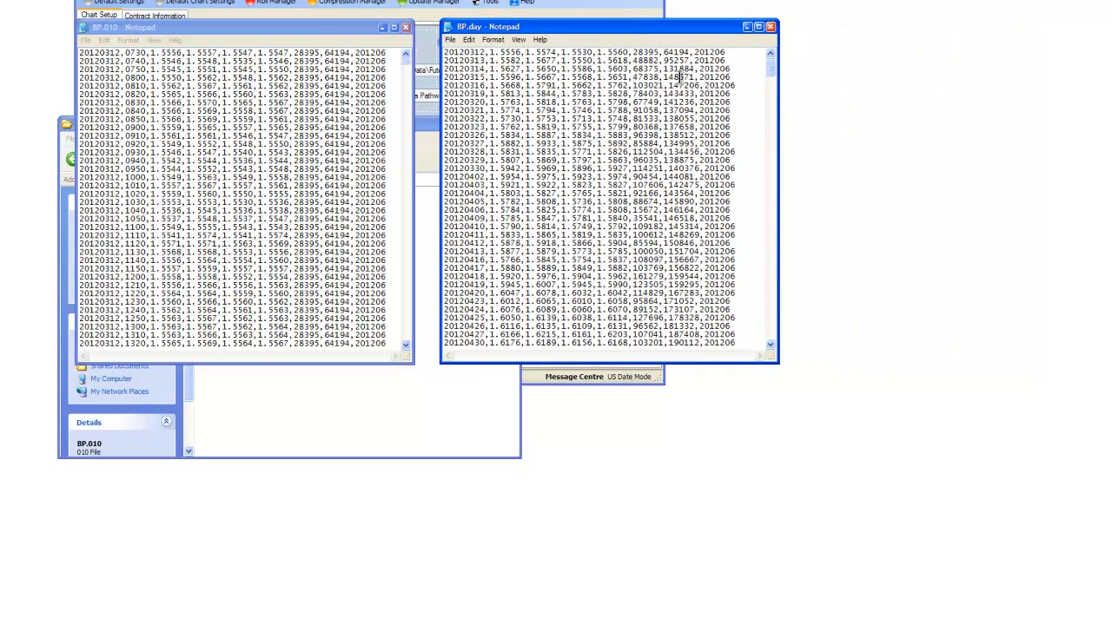
Go to the end of BP.day and highlight the daily record for 20140501.
{"action": "left_click_drag", "start_coordinate": [769, 65], "coordinate": [772, 342]}
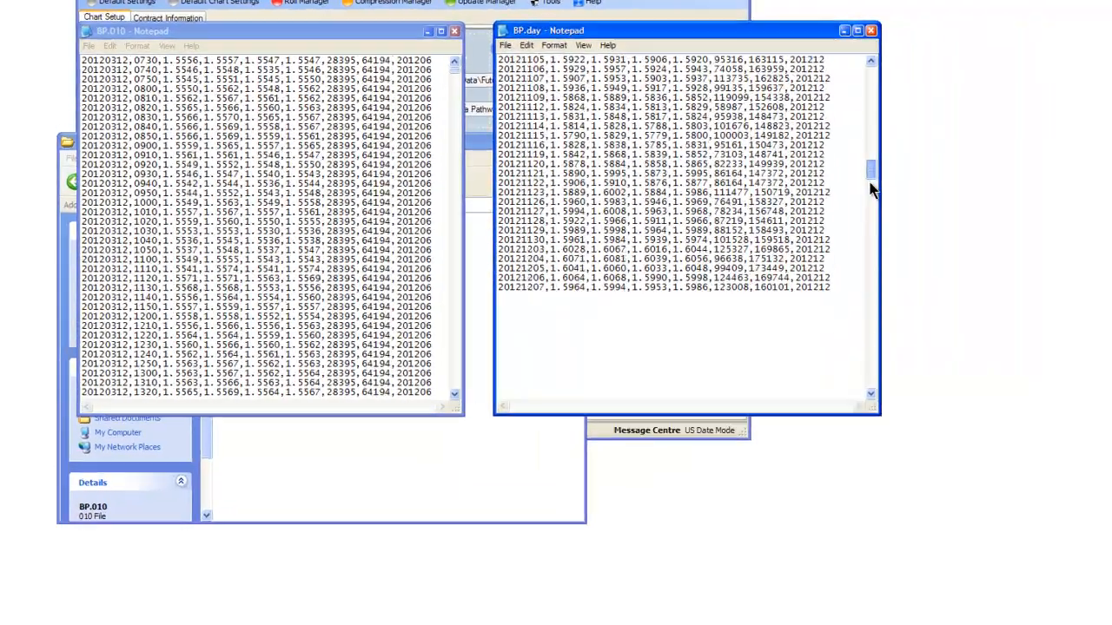
{"action": "left_click", "coordinate": [1084, 495]}
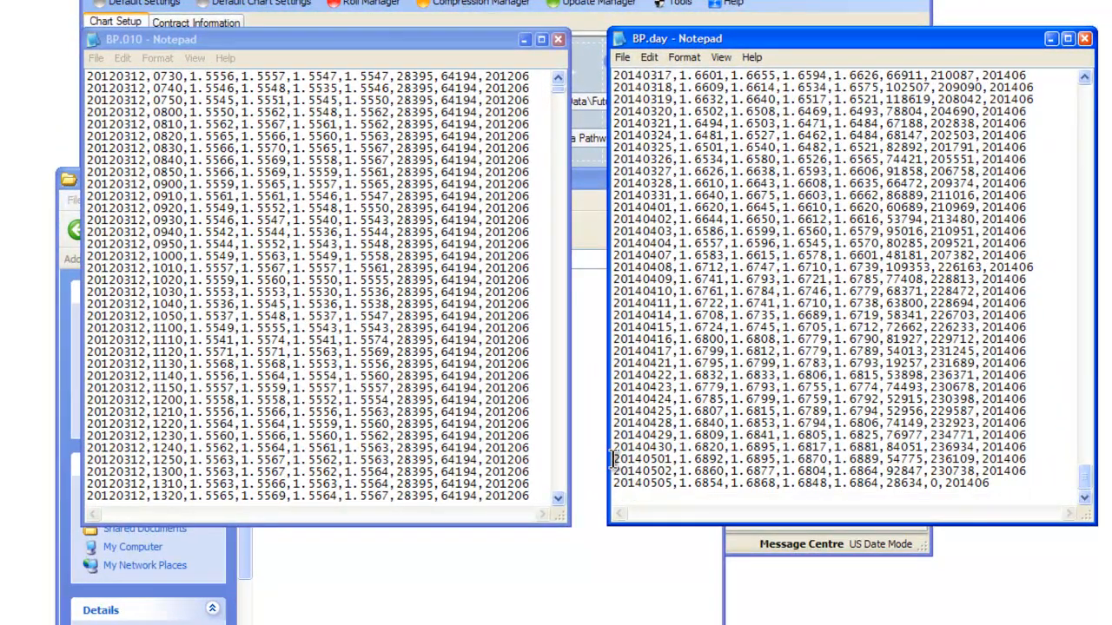
{"action": "left_click_drag", "start_coordinate": [612, 459], "coordinate": [613, 472]}
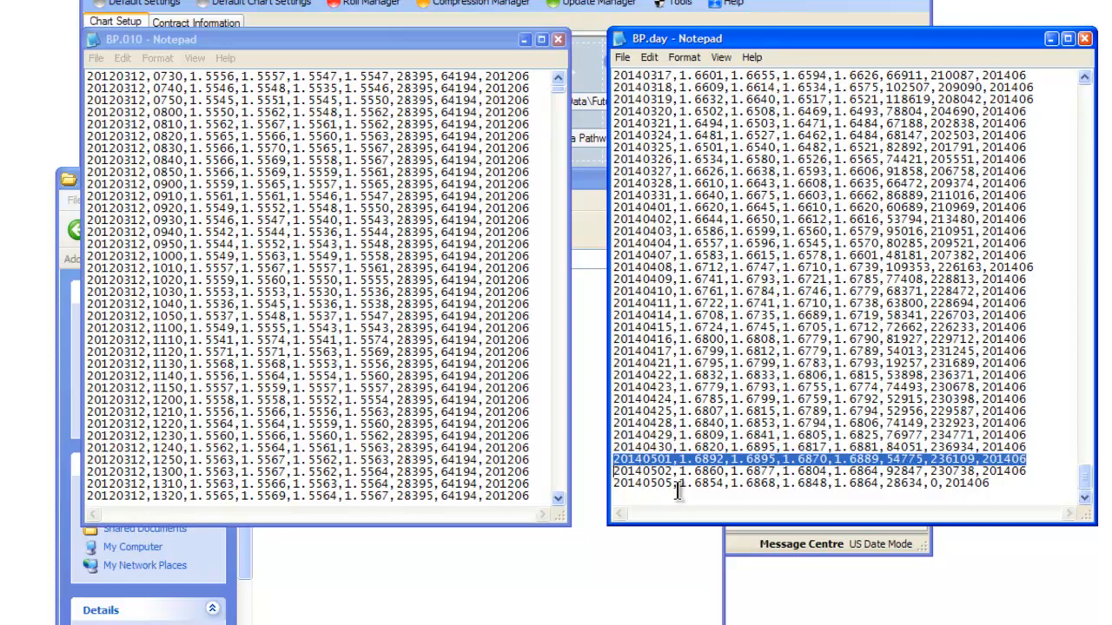
In BP.010, find and highlight the 0730 bar for 20140501 to compare its opening price with the daily record.
{"action": "left_click_drag", "start_coordinate": [562, 90], "coordinate": [560, 491]}
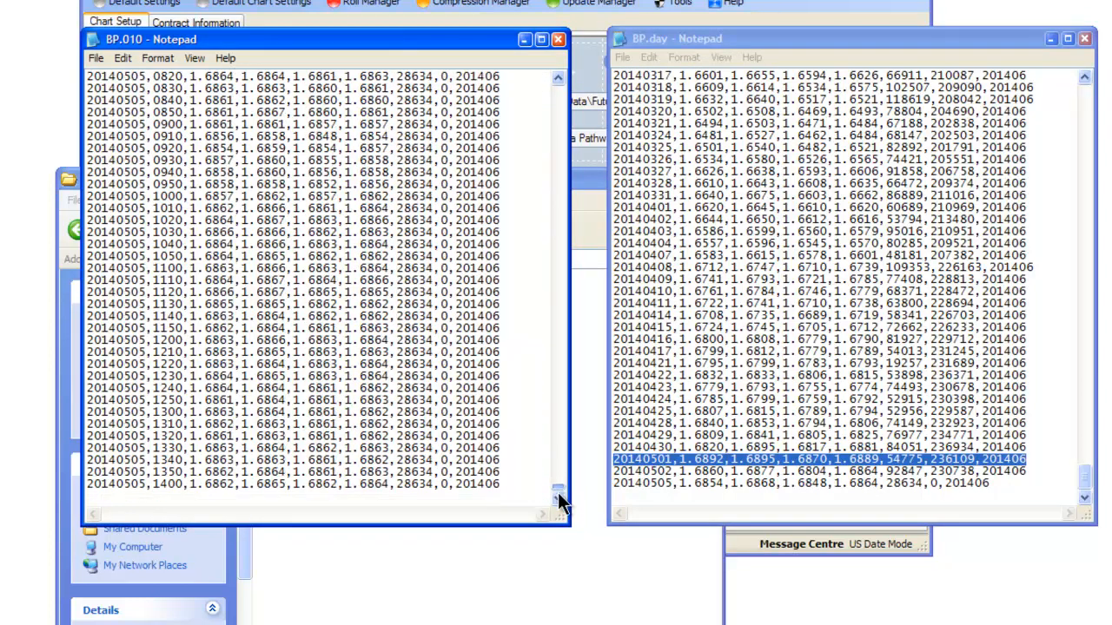
{"action": "scroll", "coordinate": [397, 293], "scroll_direction": "up", "scroll_amount": 20}
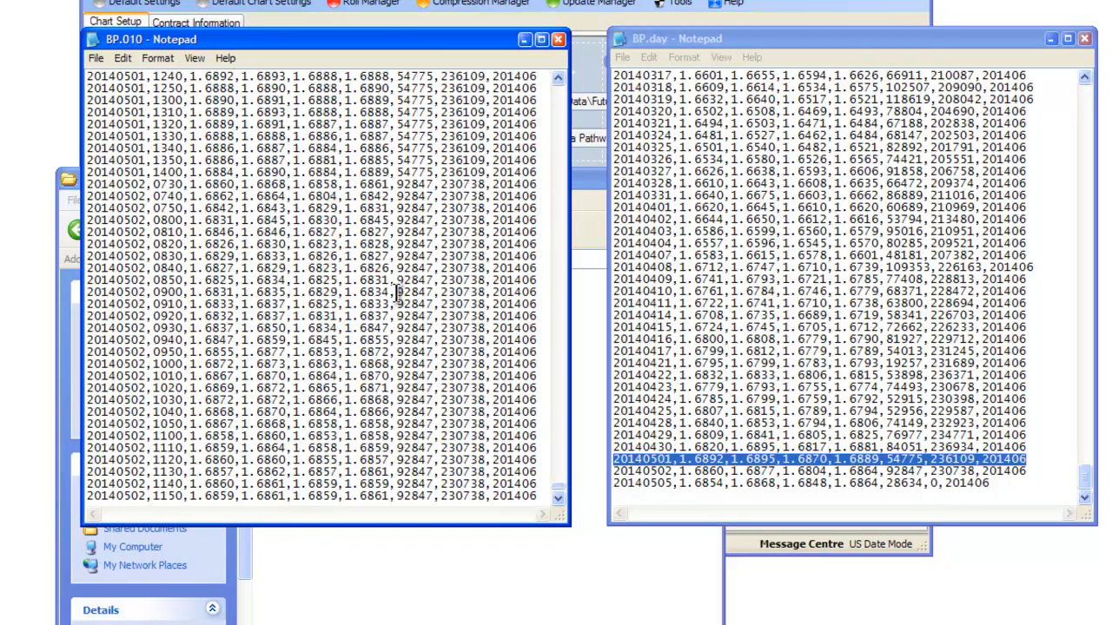
{"action": "scroll", "coordinate": [397, 293], "scroll_direction": "up", "scroll_amount": 1}
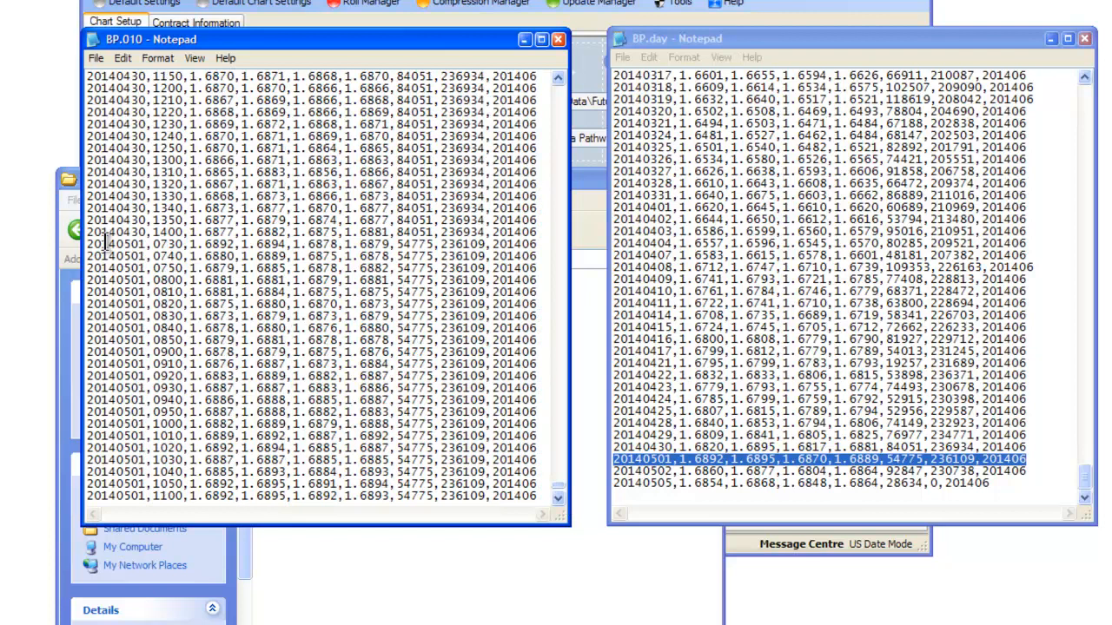
{"action": "left_click_drag", "start_coordinate": [88, 247], "coordinate": [89, 260]}
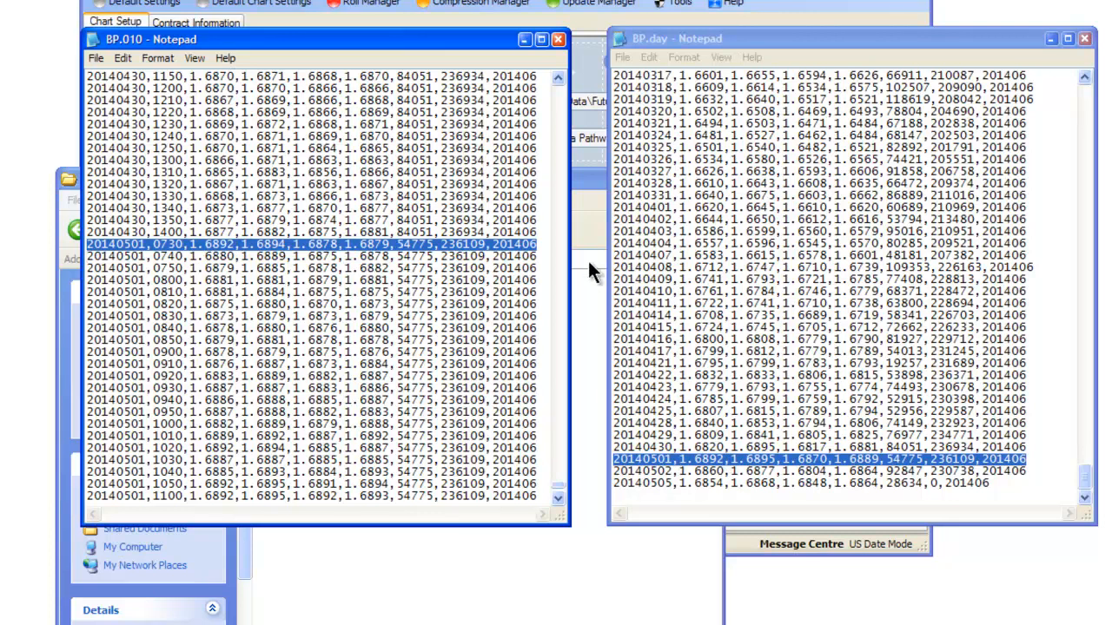
Highlight the closing price of the 1400 bar for 20140501 in BP.010 to compare it with the daily close.
{"action": "left_click", "coordinate": [558, 498]}
{"action": "left_click_drag", "start_coordinate": [556, 496], "coordinate": [556, 502]}
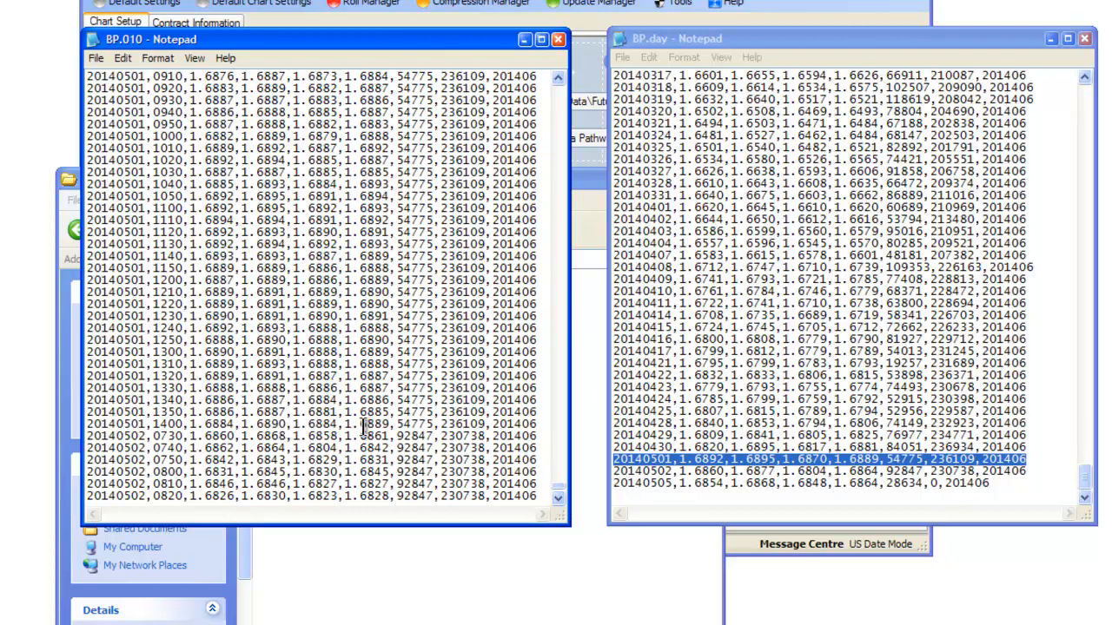
{"action": "left_click_drag", "start_coordinate": [344, 426], "coordinate": [393, 426]}
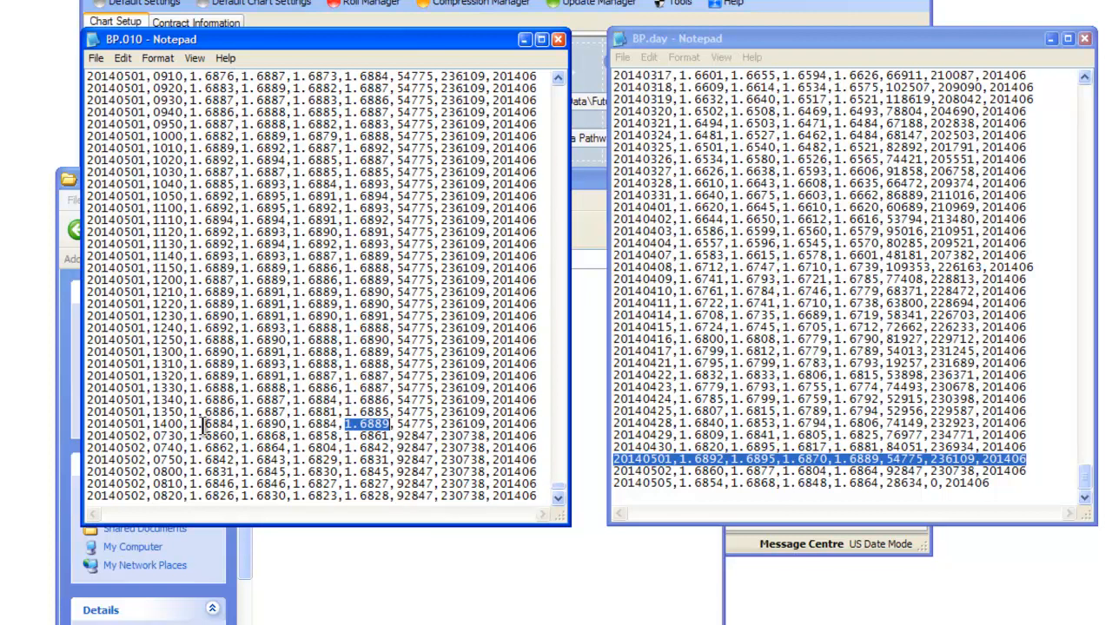